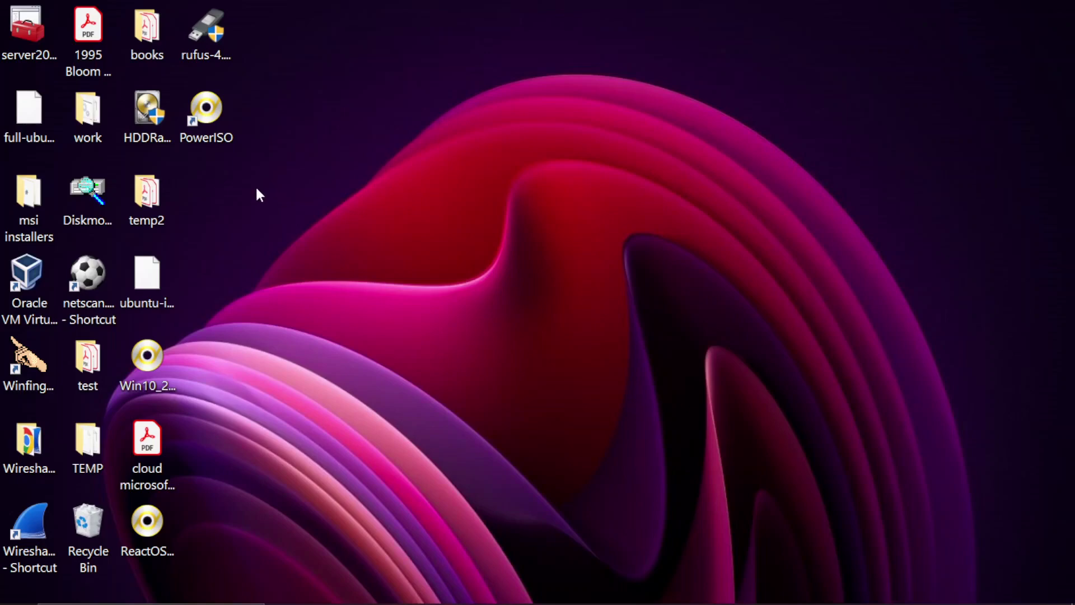
Switch Rufus from SELECT to DOWNLOAD and launch the Windows ISO download helper
left_click_drag(190, 161, 218, 39)
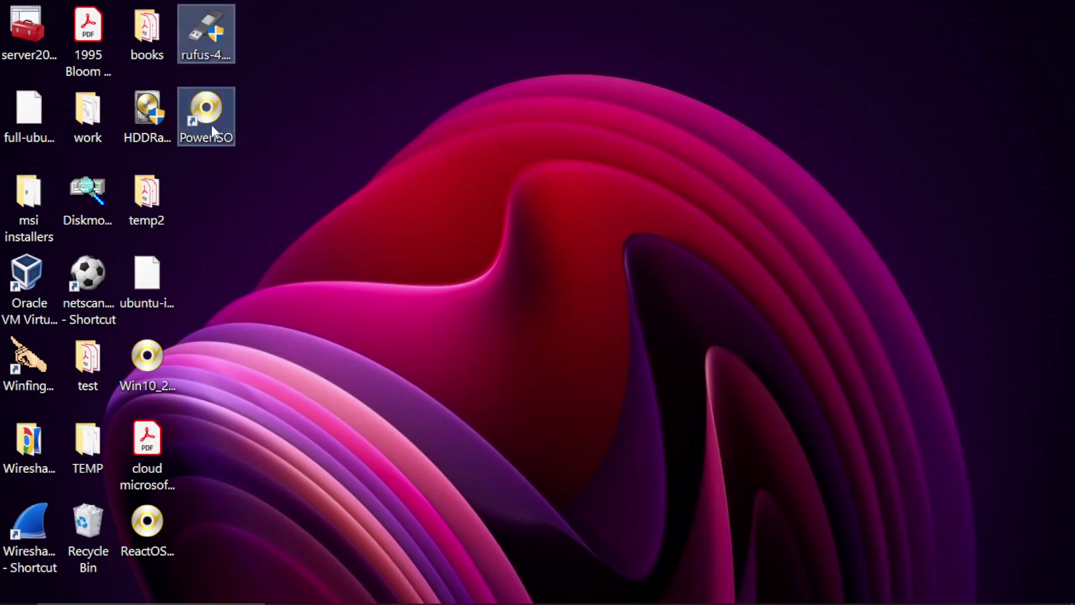
left_click_drag(203, 36, 383, 178)
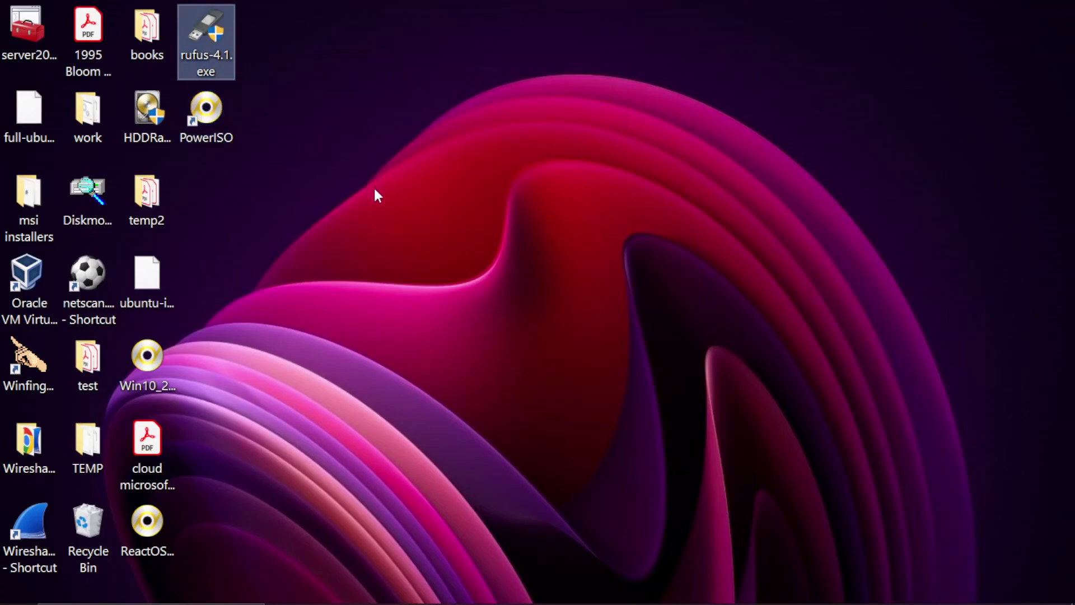
mouse_move(207, 32)
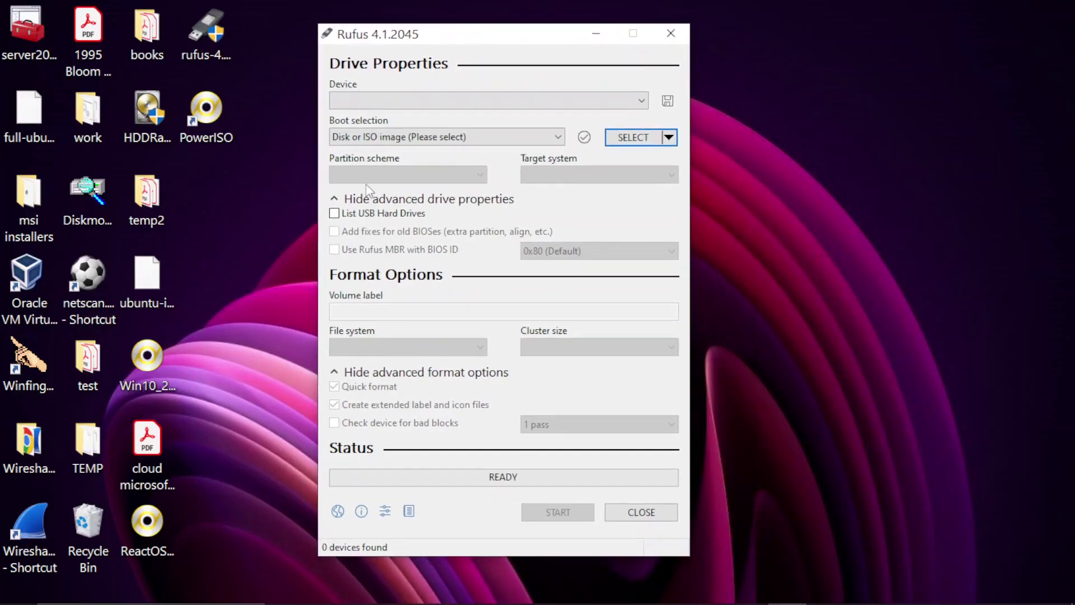
left_click(669, 137)
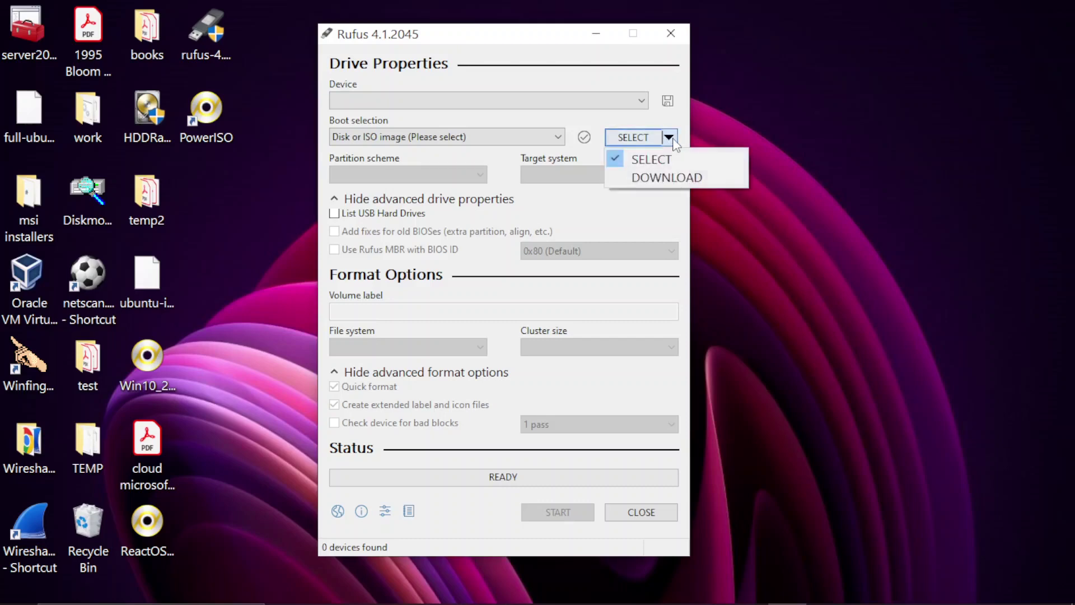
left_click(661, 178)
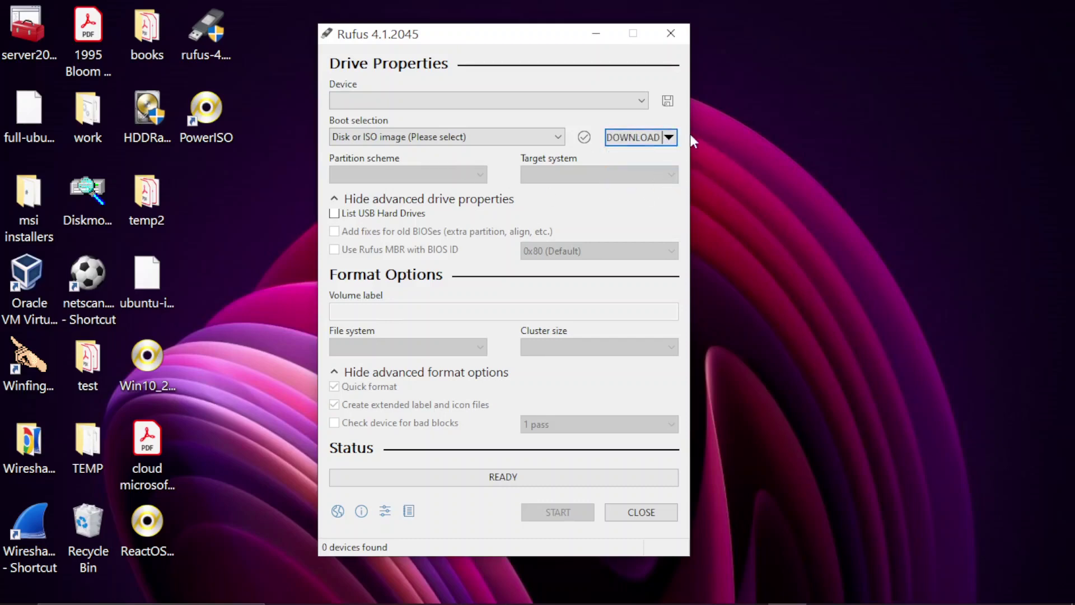
left_click(635, 137)
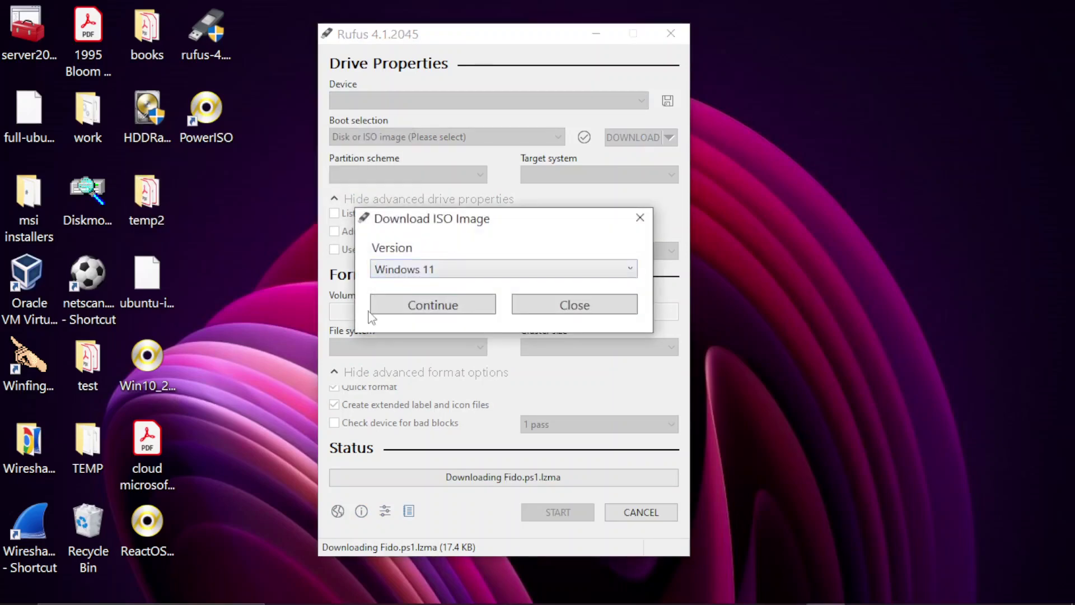
Choose Windows 10, release 22H2 and the Home/Pro/Edu edition
left_click(480, 271)
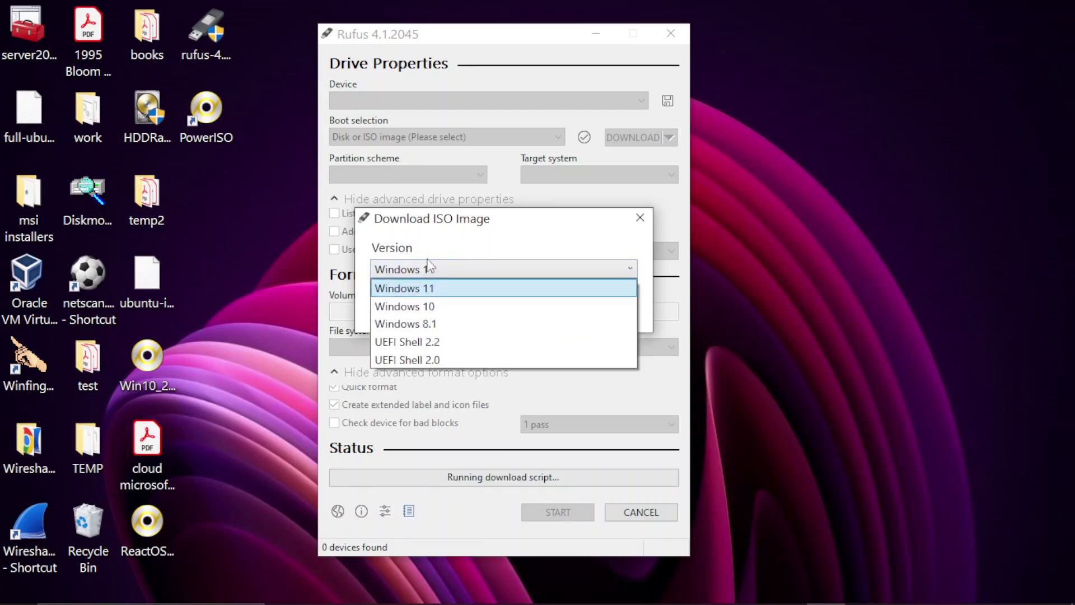
left_click(421, 308)
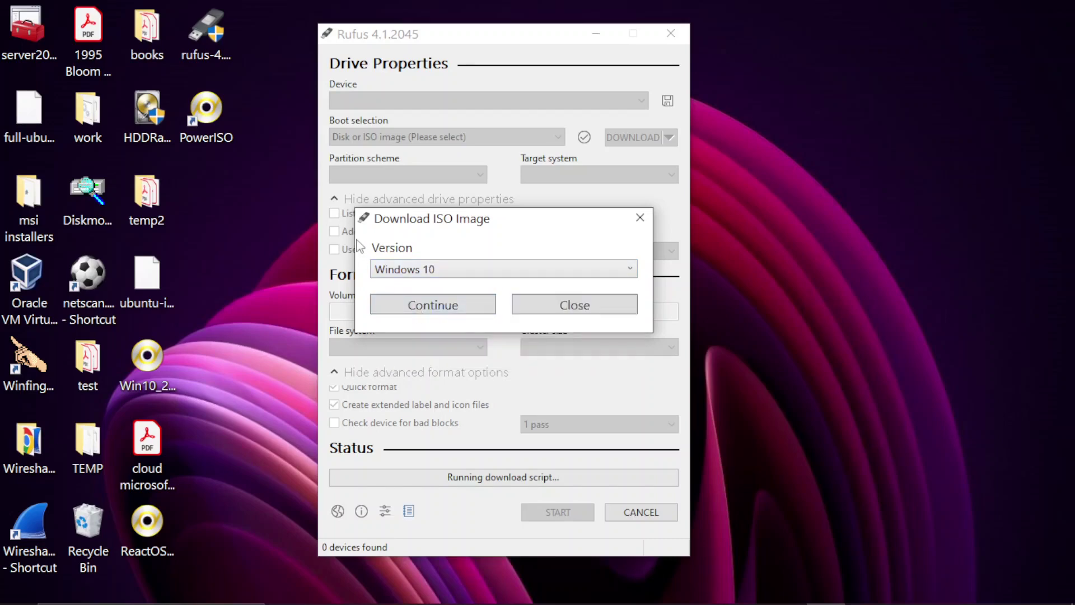
left_click(437, 309)
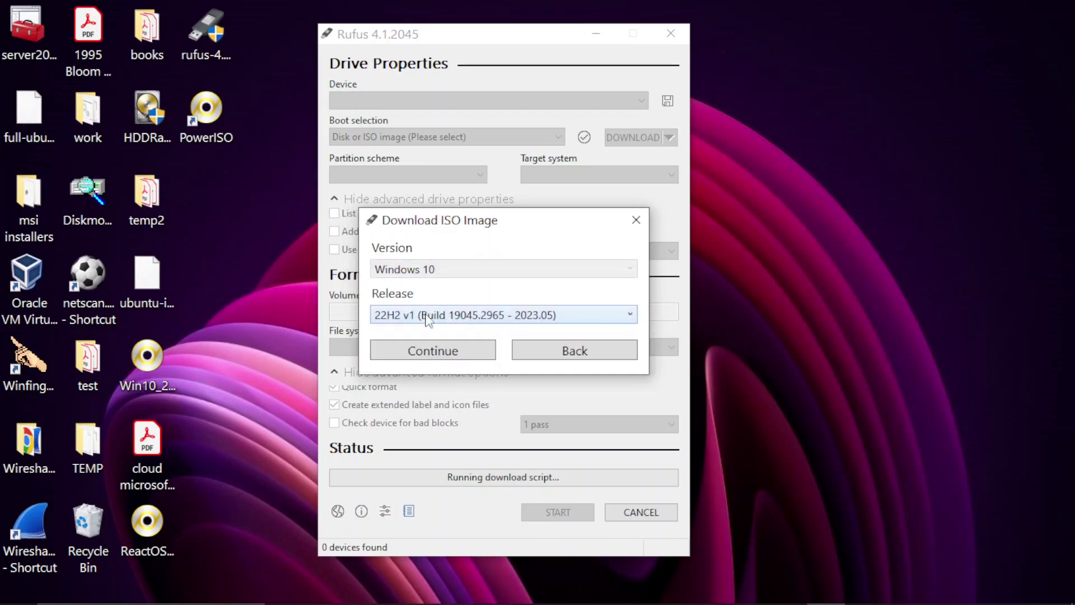
left_click(448, 354)
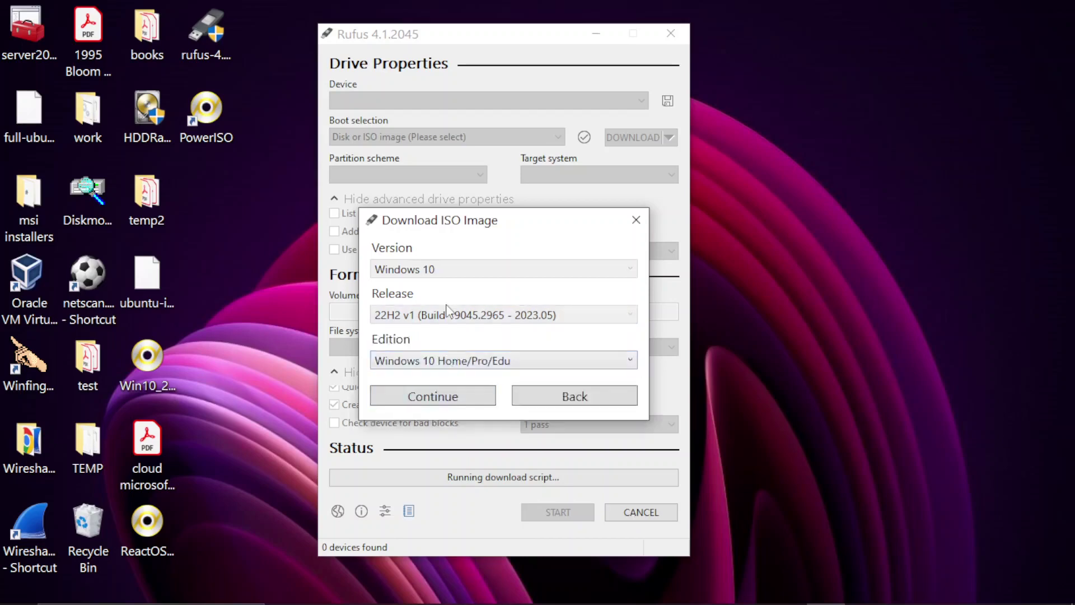
left_click(439, 362)
left_click(438, 363)
left_click(439, 397)
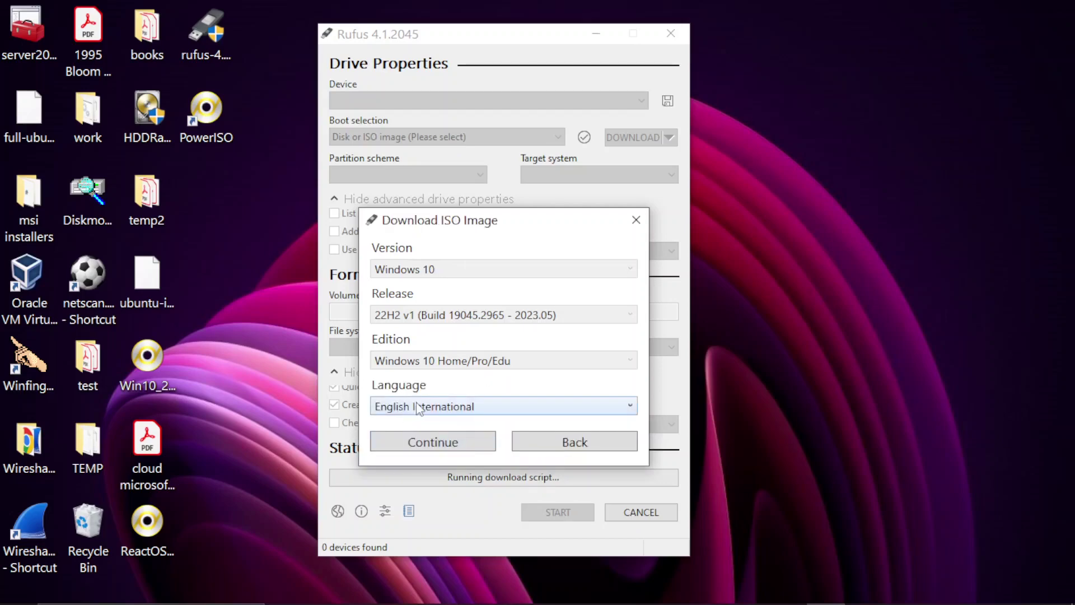
Pick English (United States) and x64, then start the ISO download
left_click(443, 413)
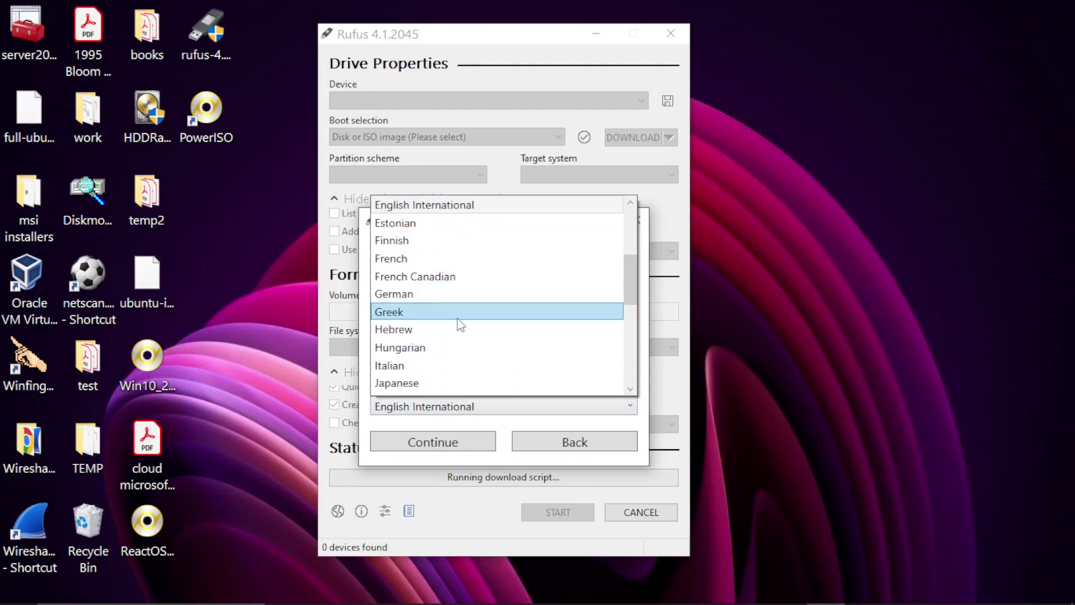
scroll(460, 322, "down", 3)
scroll(460, 322, "up", 6)
scroll(459, 297, "down", 1)
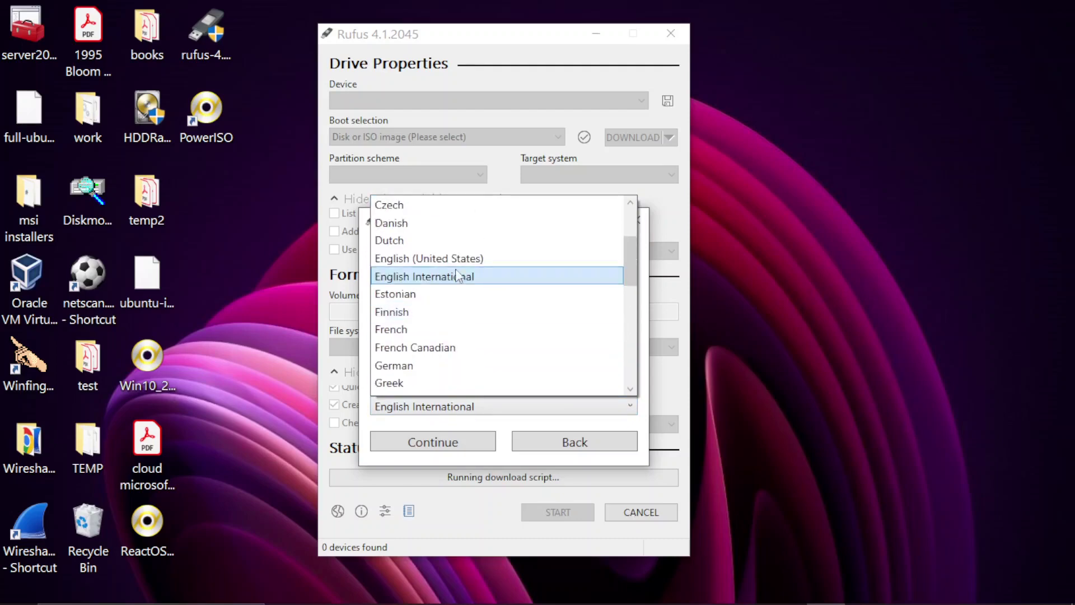
left_click(459, 259)
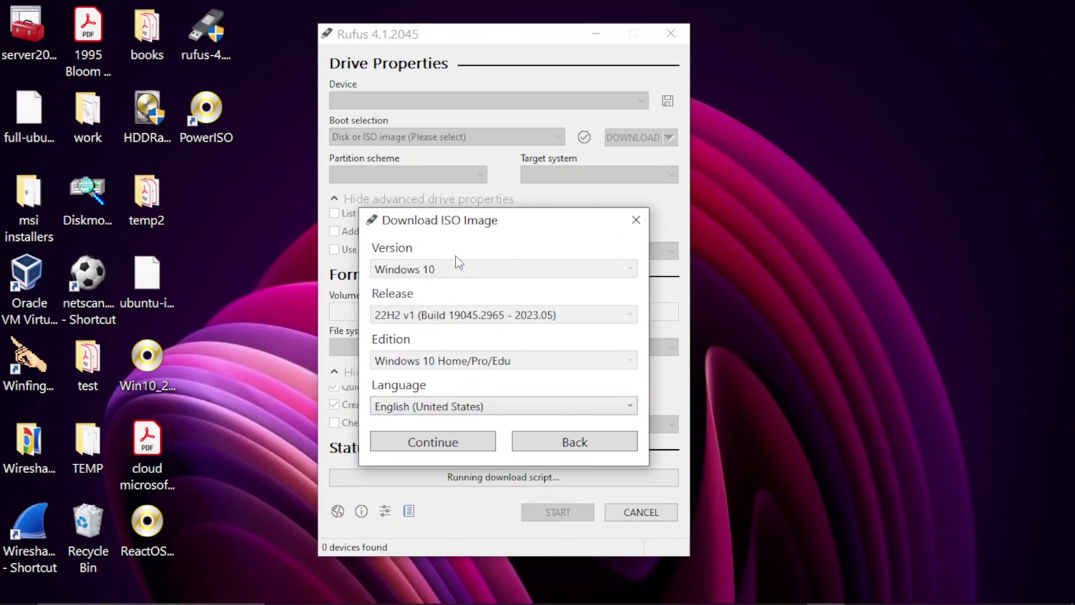
left_click(446, 448)
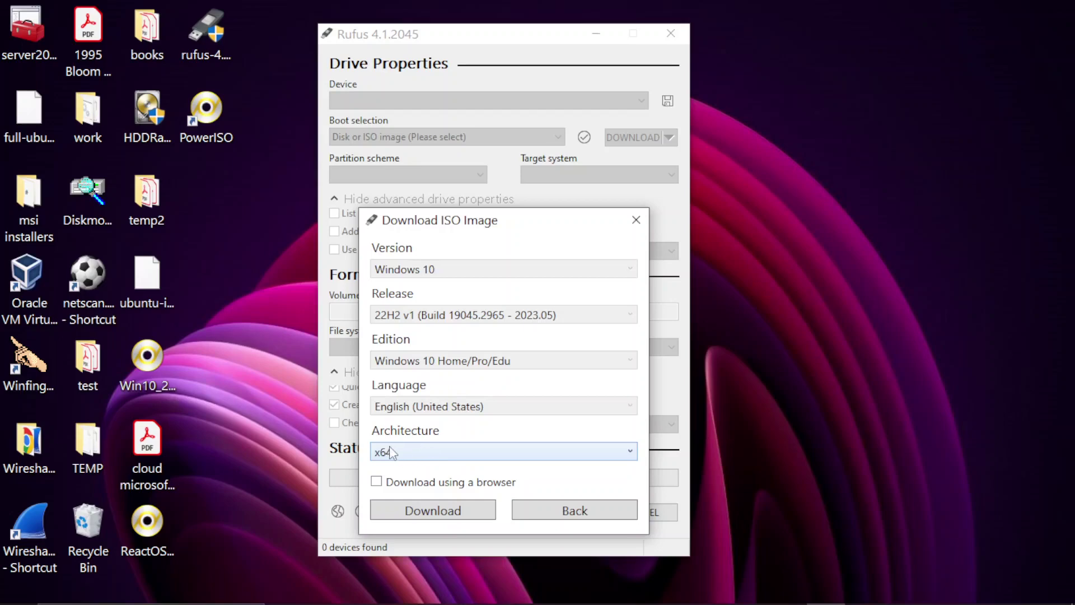
left_click(426, 510)
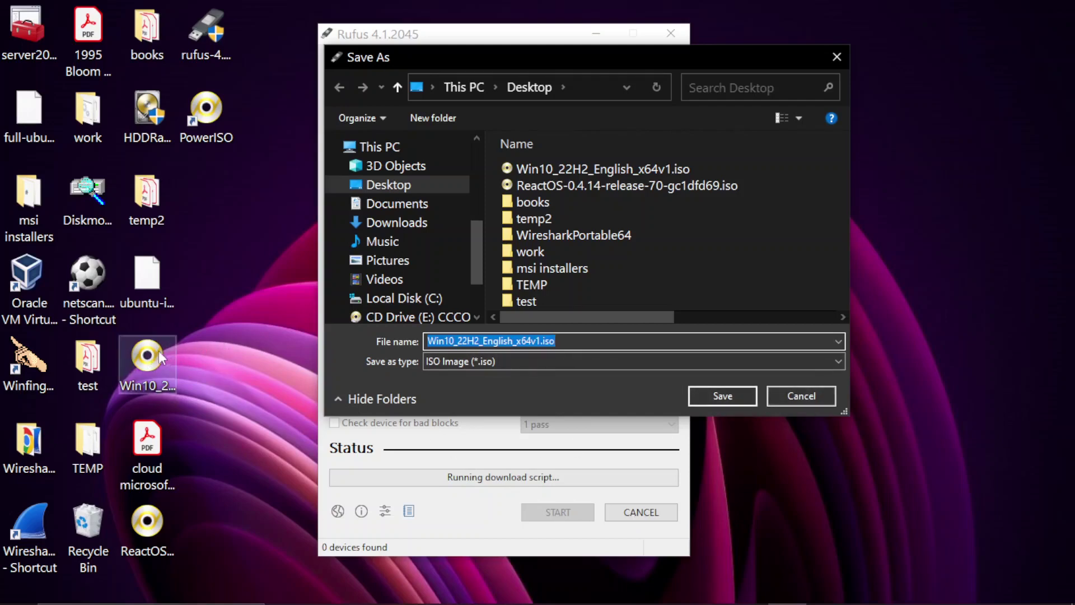
Cancel saving a duplicate Win10_22H2_English_x64v1.iso and close Rufus
left_click(801, 395)
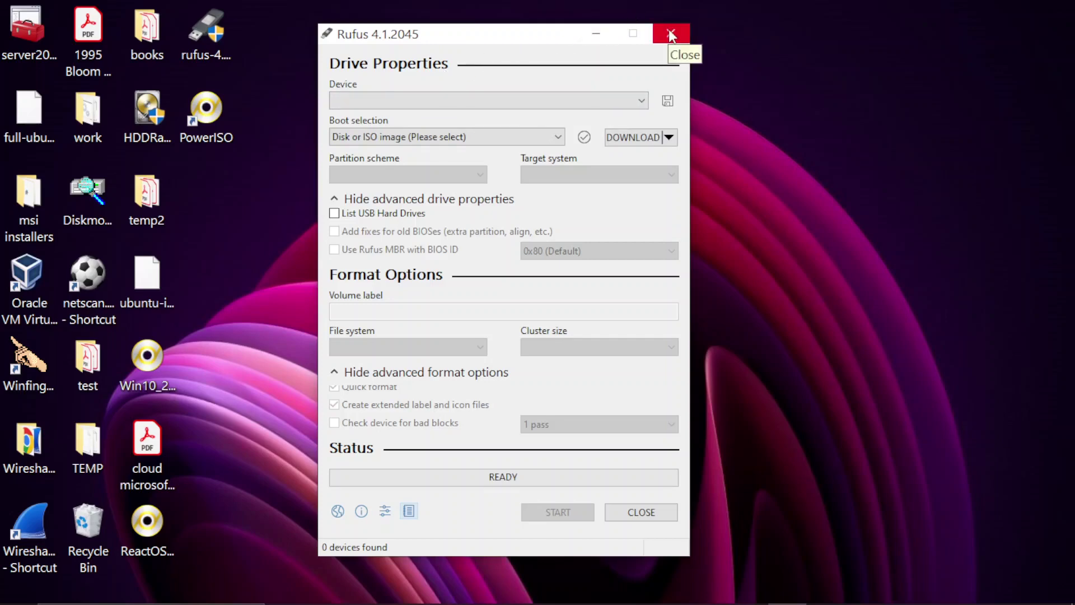
left_click(670, 34)
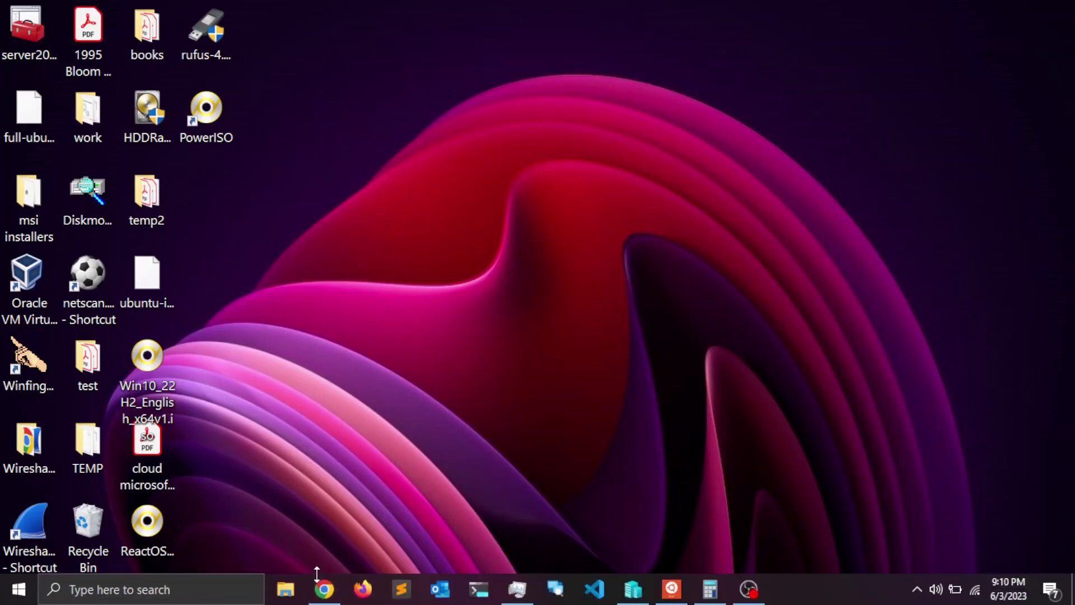
In Chrome on windowsafg.com, open the Windows 10/11 MBR form from the Desktop menu
left_click(323, 589)
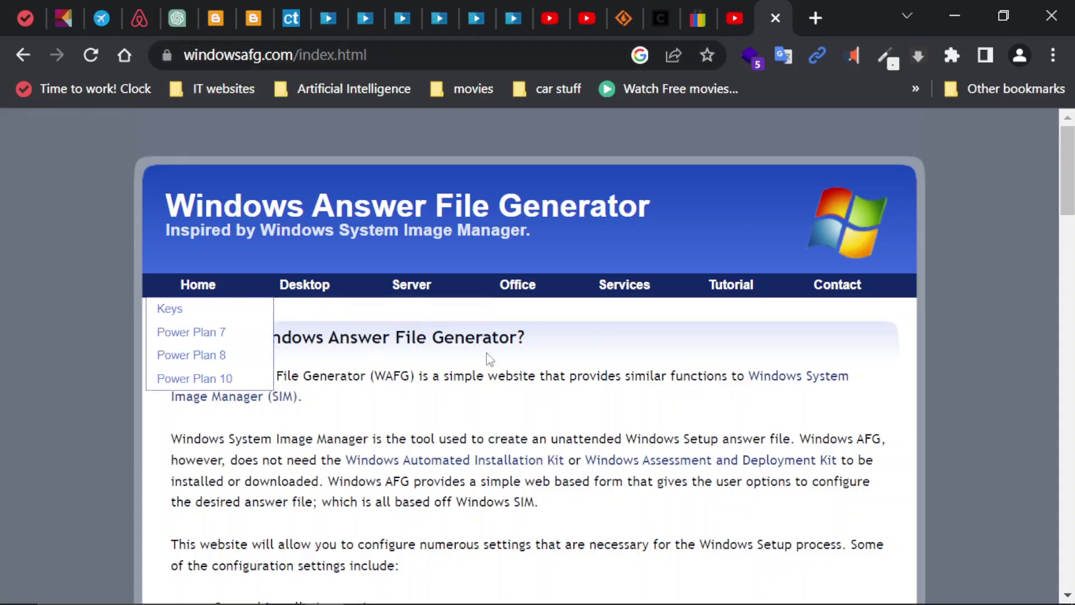
mouse_move(318, 336)
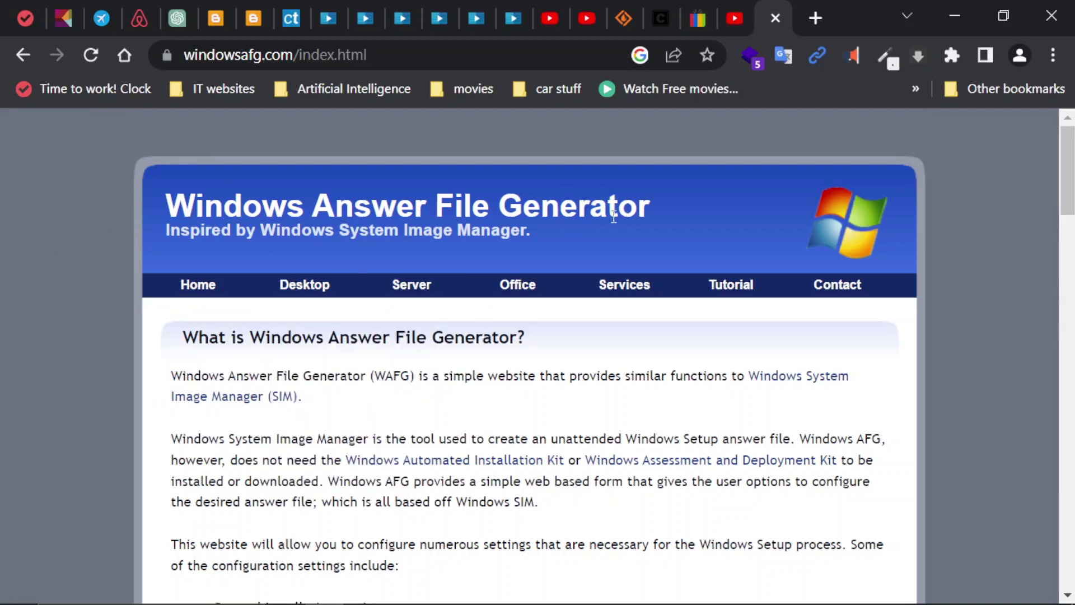
mouse_move(269, 296)
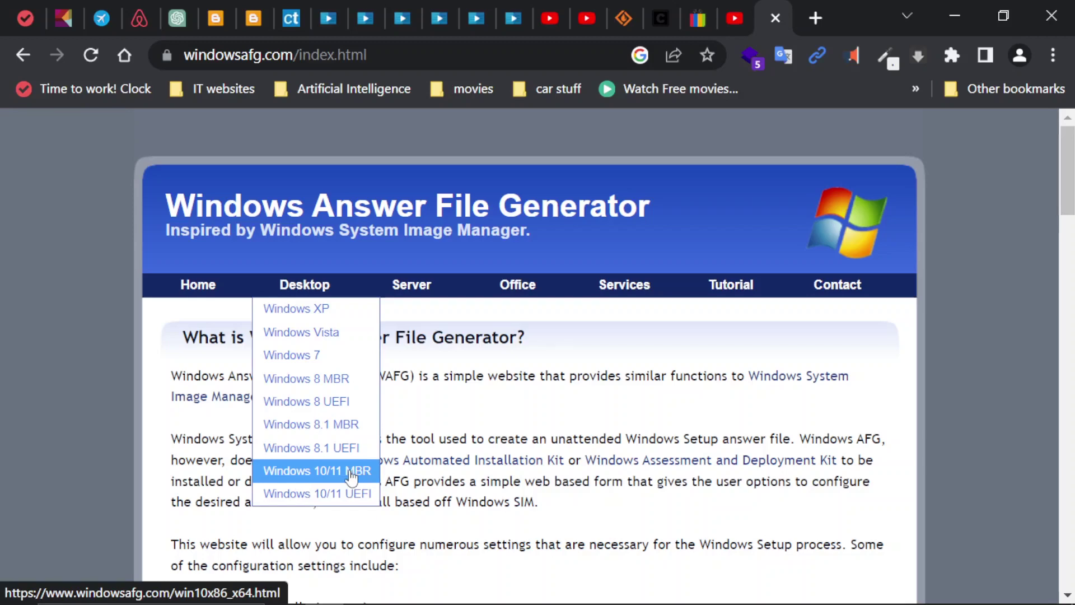
left_click(305, 476)
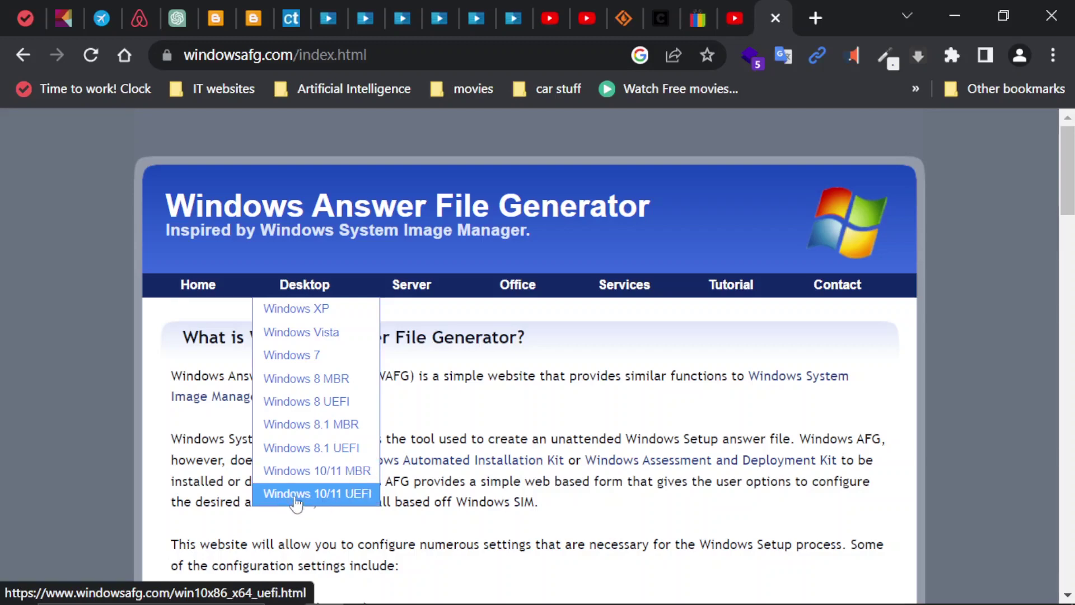
Set the installation location to United States
scroll(353, 344, "down", 7)
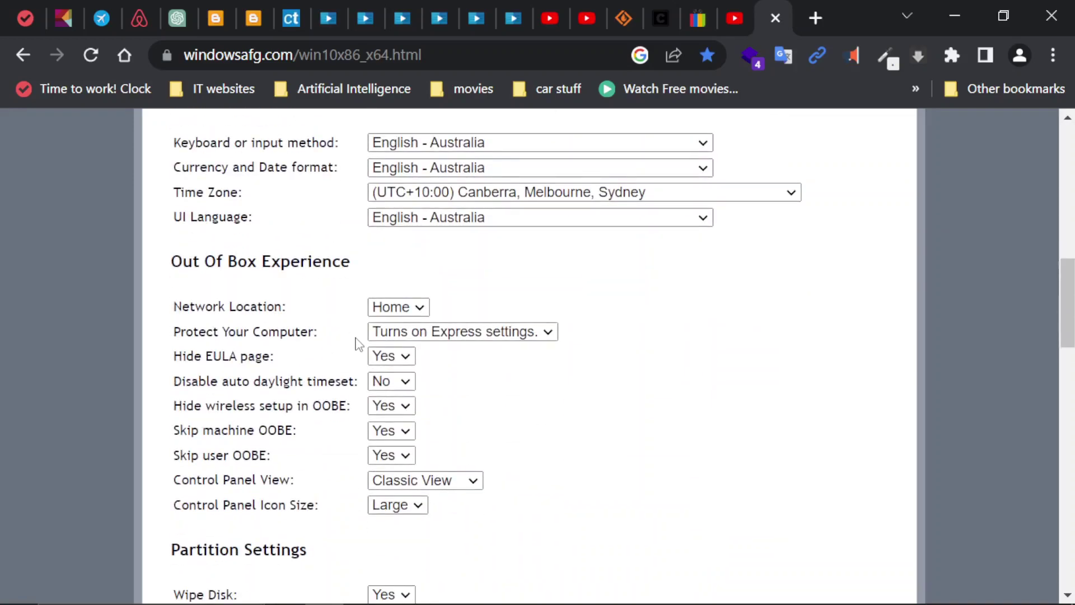
scroll(355, 340, "up", 7)
scroll(370, 306, "up", 5)
scroll(372, 304, "down", 5)
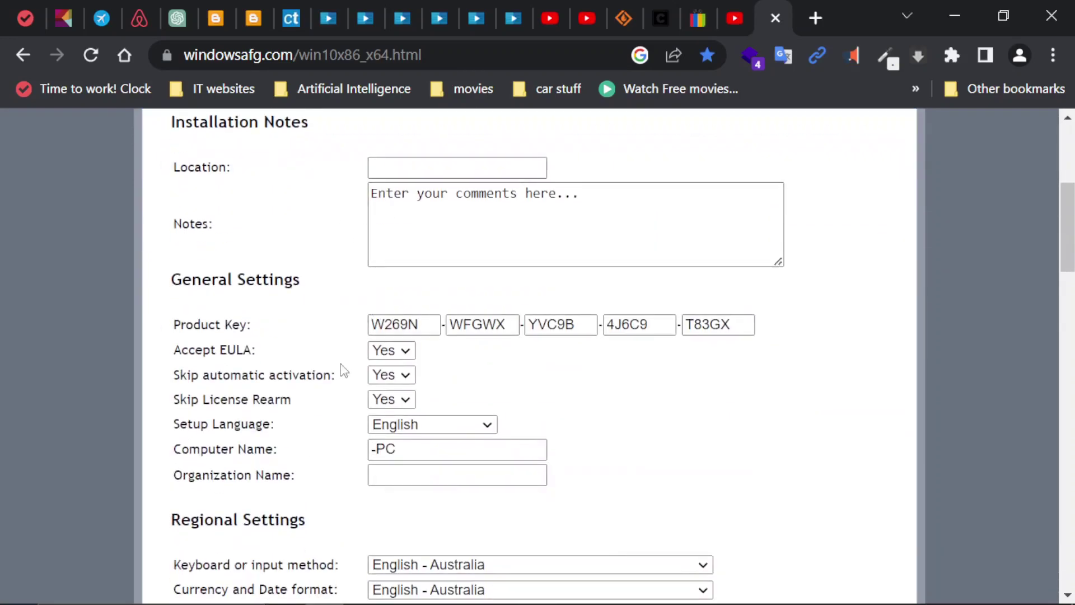
scroll(341, 373, "down", 4)
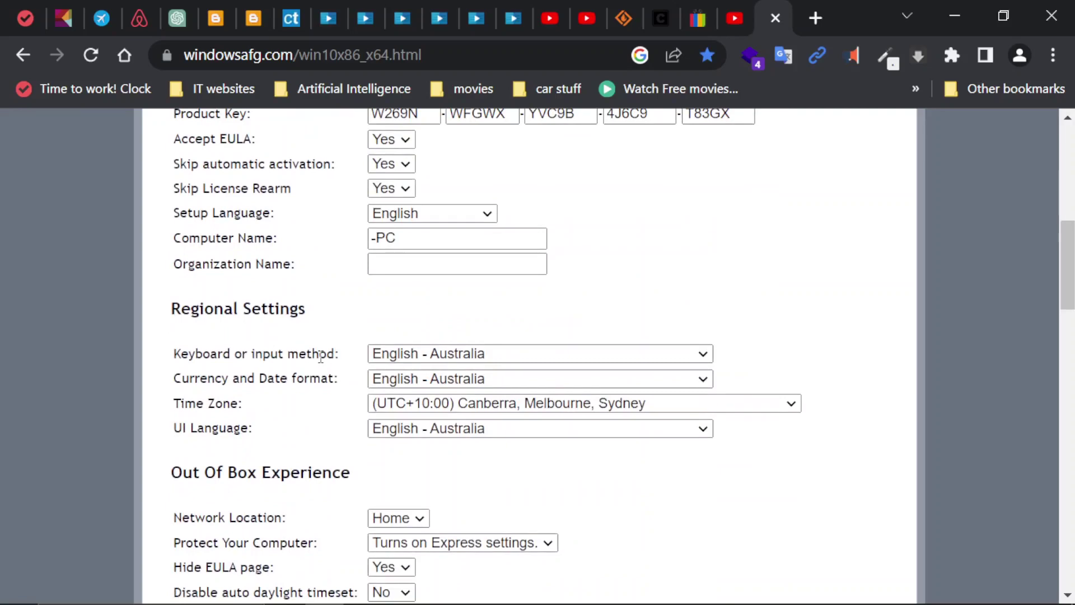
scroll(315, 350, "down", 6)
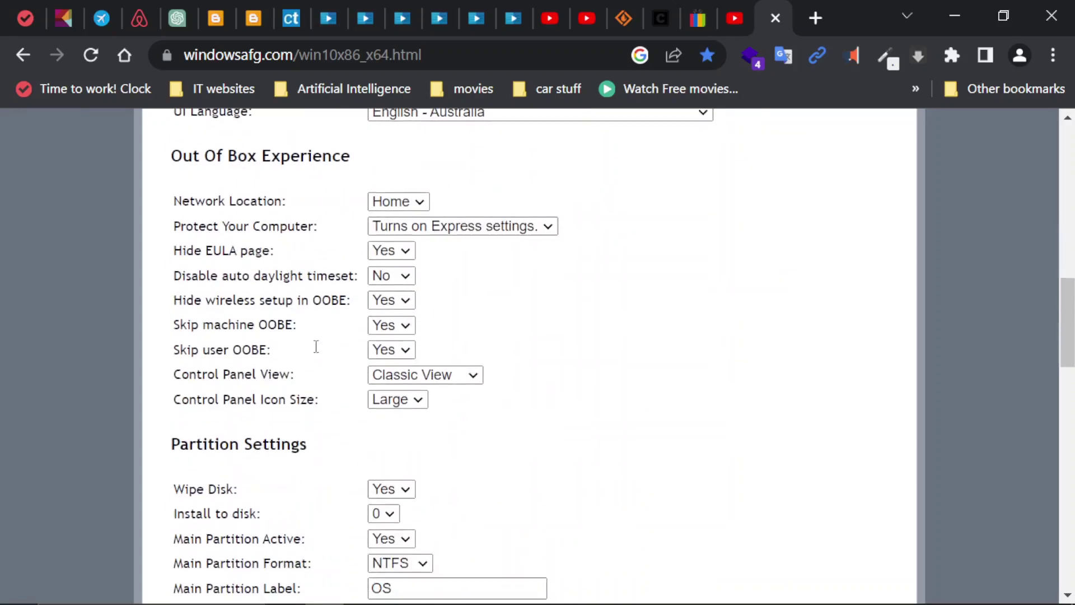
scroll(276, 378, "down", 5)
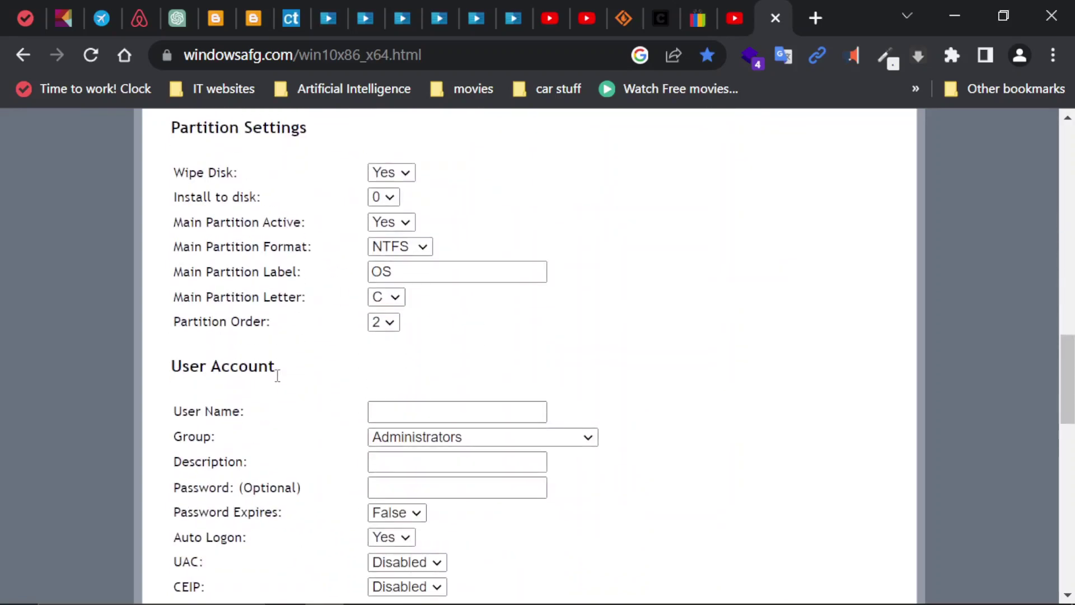
scroll(280, 373, "up", 9)
scroll(285, 369, "up", 11)
scroll(289, 365, "down", 4)
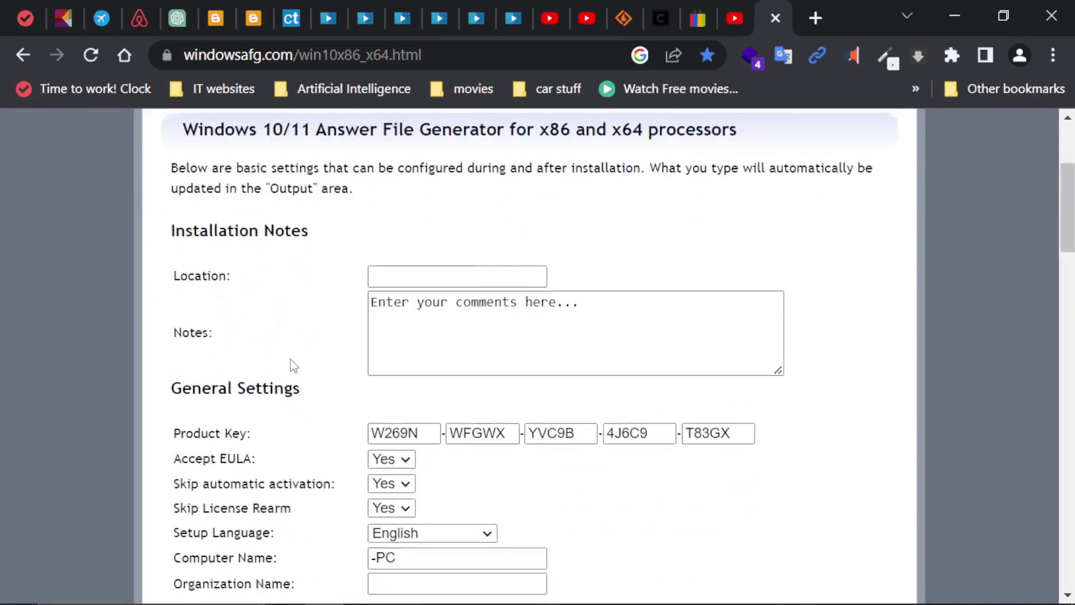
left_click(393, 274)
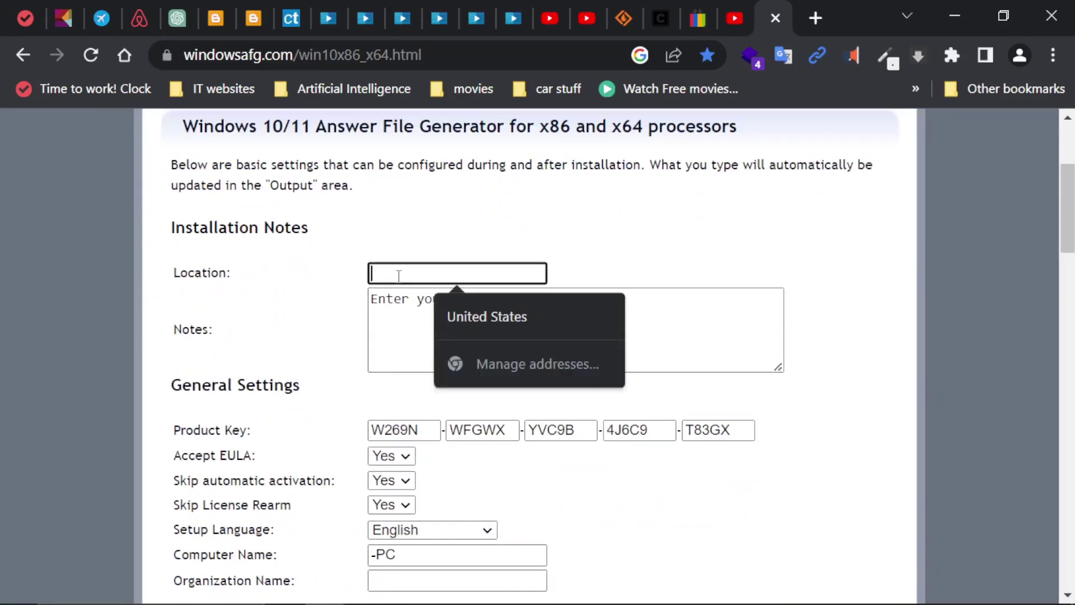
left_click(463, 321)
Enter computer name WIN10PC-01 and organization homenet
scroll(343, 319, "down", 2)
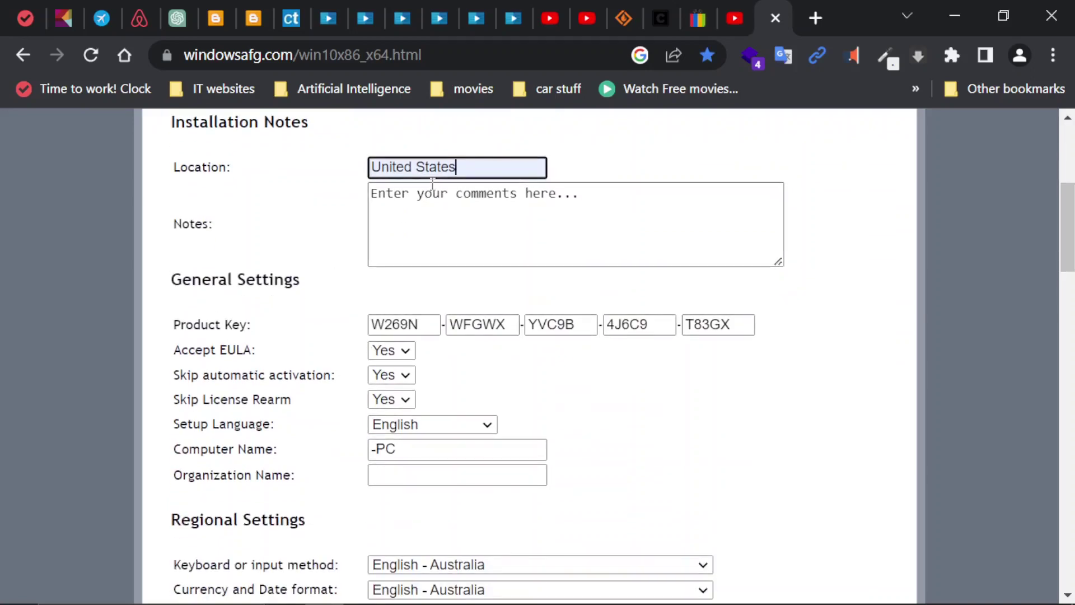
scroll(358, 308, "down", 2)
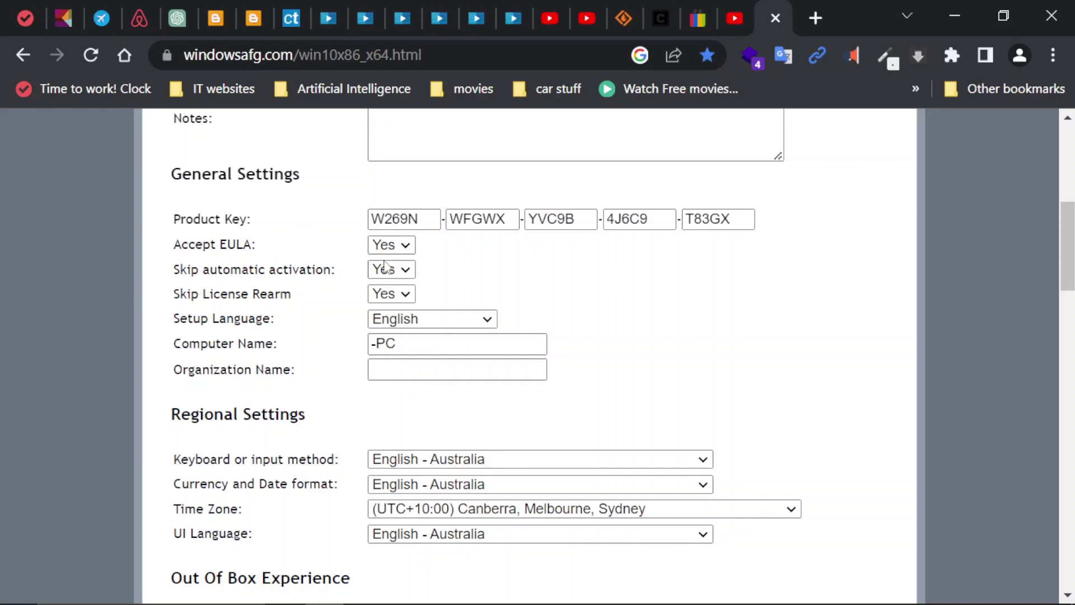
scroll(302, 288, "down", 2)
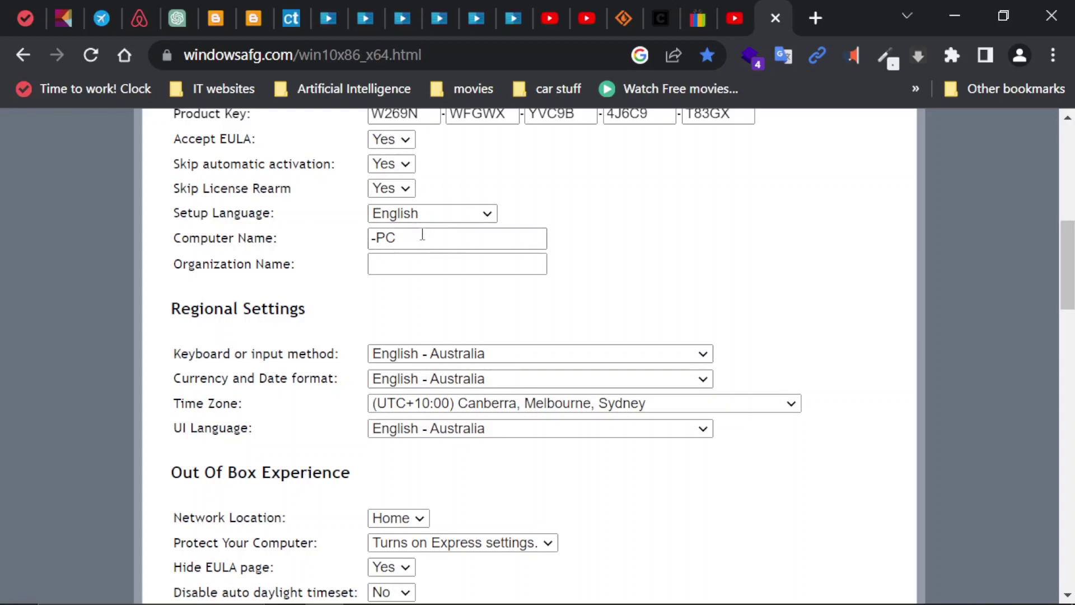
left_click_drag(425, 238, 357, 248)
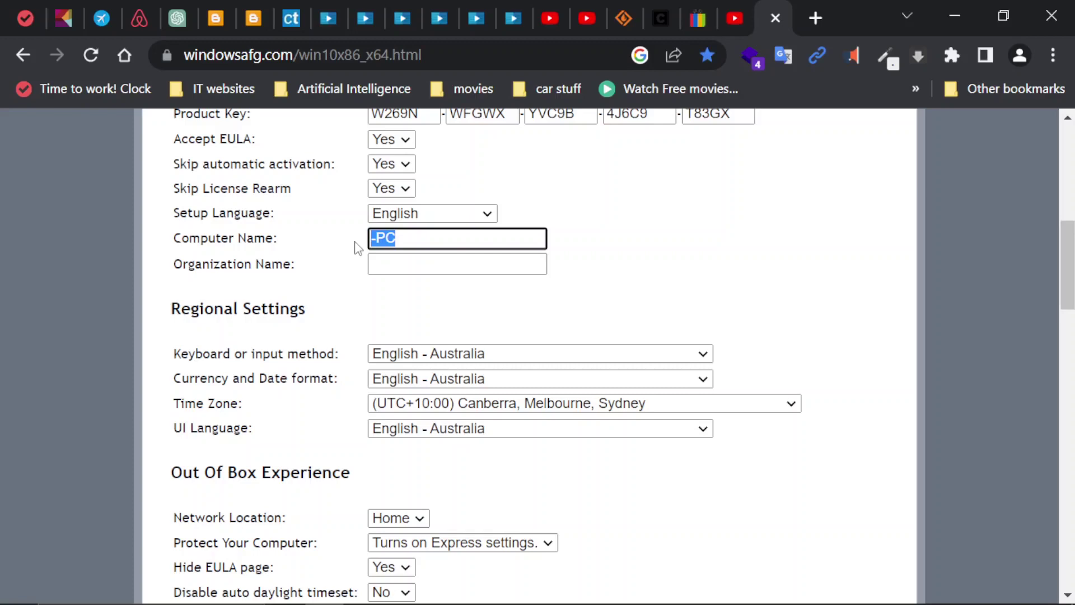
type("a")
key("BackSpace")
type("10PC-01")
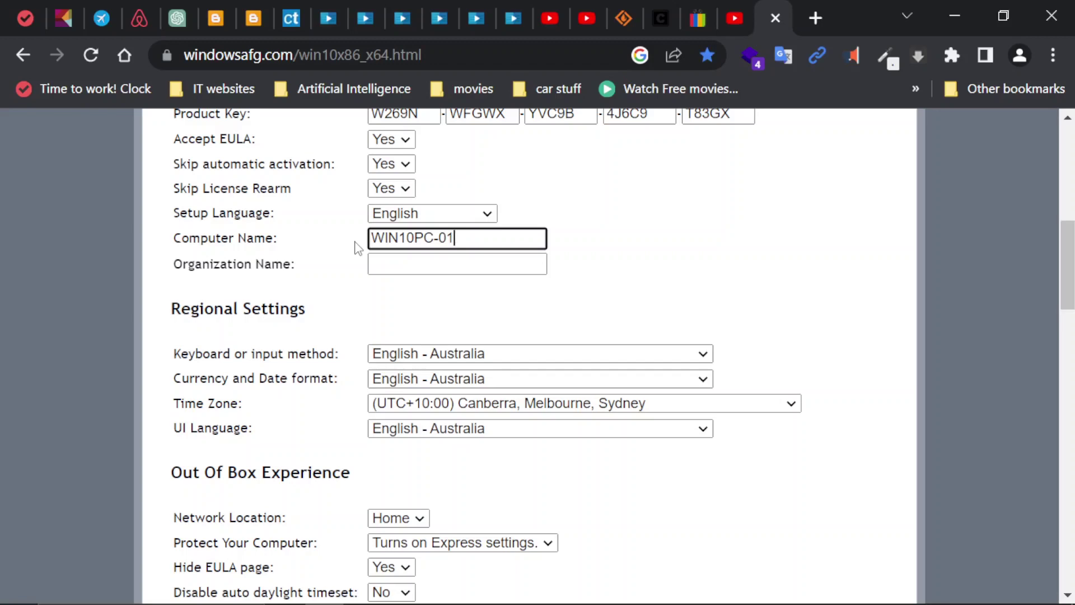
key("Tab")
type("hom")
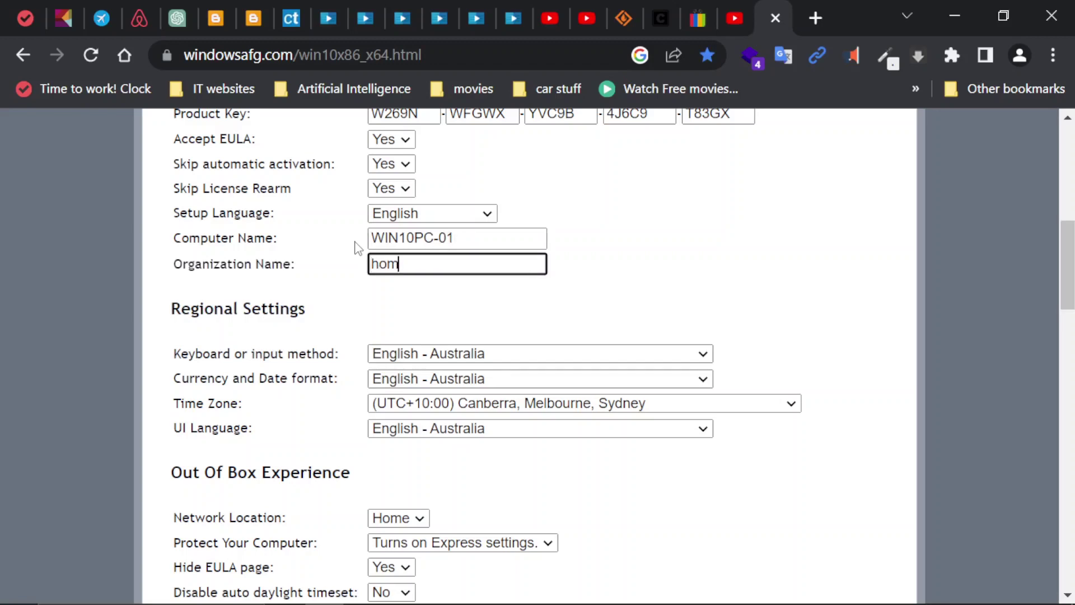
type("enet.com")
key("BackSpace")
key("BackSpace")
Set keyboard, currency and UI language to English - United States, time zone Eastern Time
left_click(478, 355)
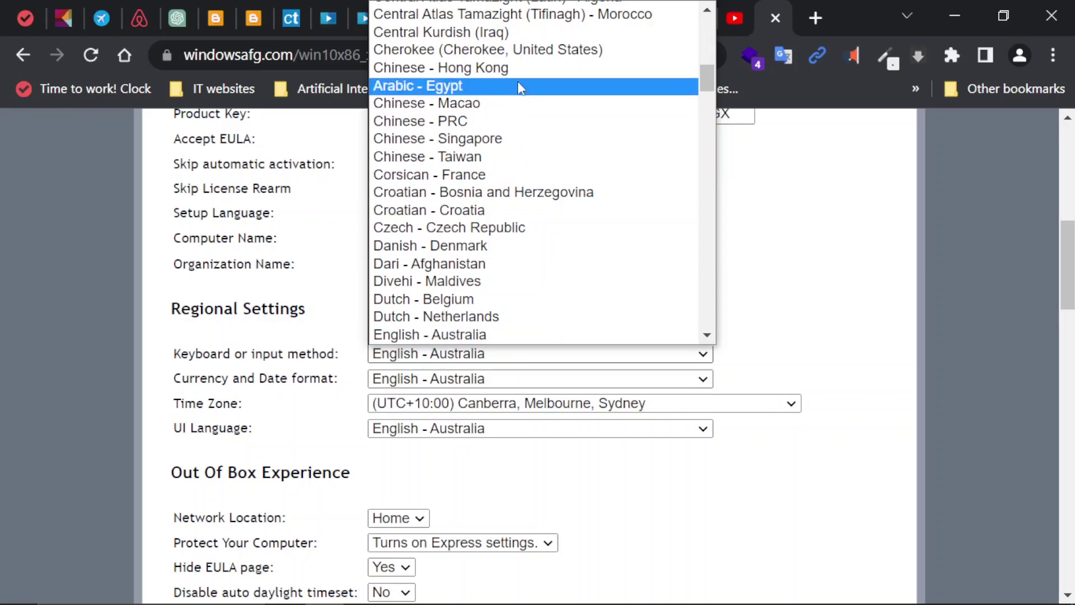
scroll(511, 178, "down", 4)
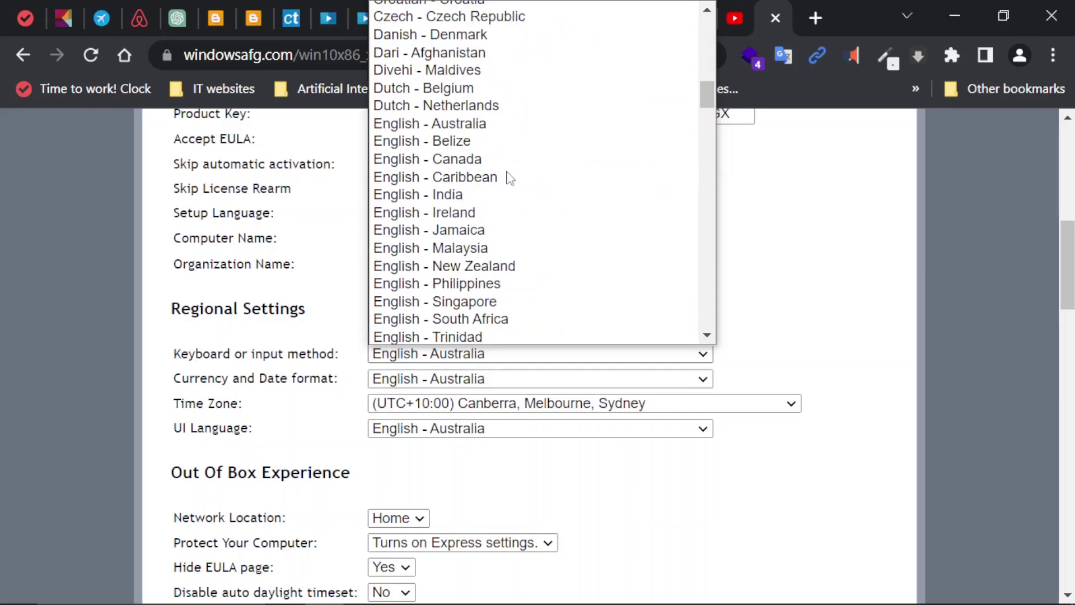
scroll(509, 177, "down", 1)
left_click(448, 317)
left_click(458, 379)
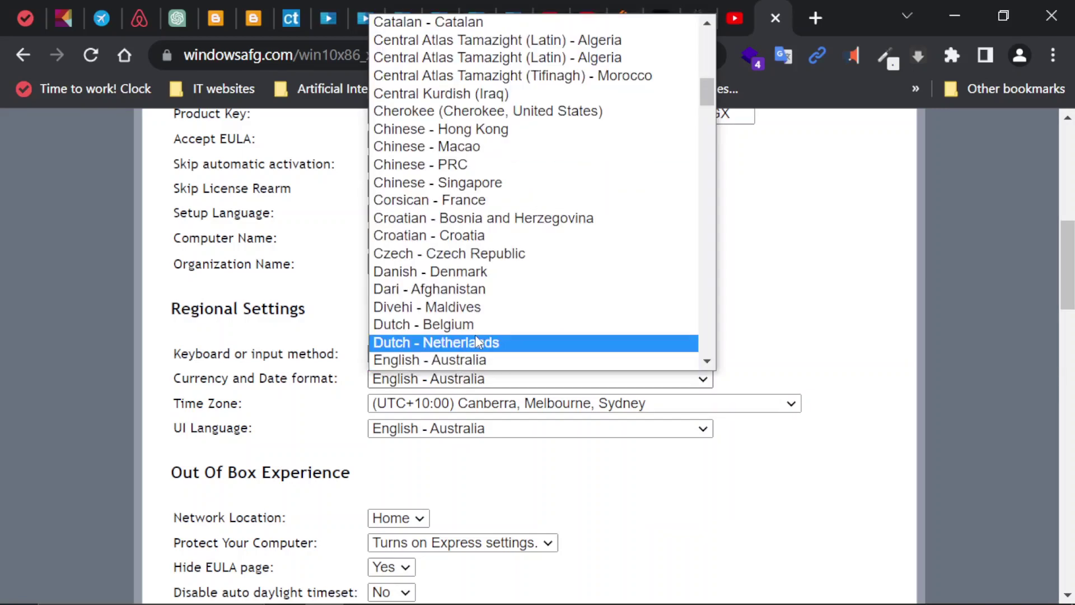
scroll(475, 335, "down", 5)
left_click(492, 188)
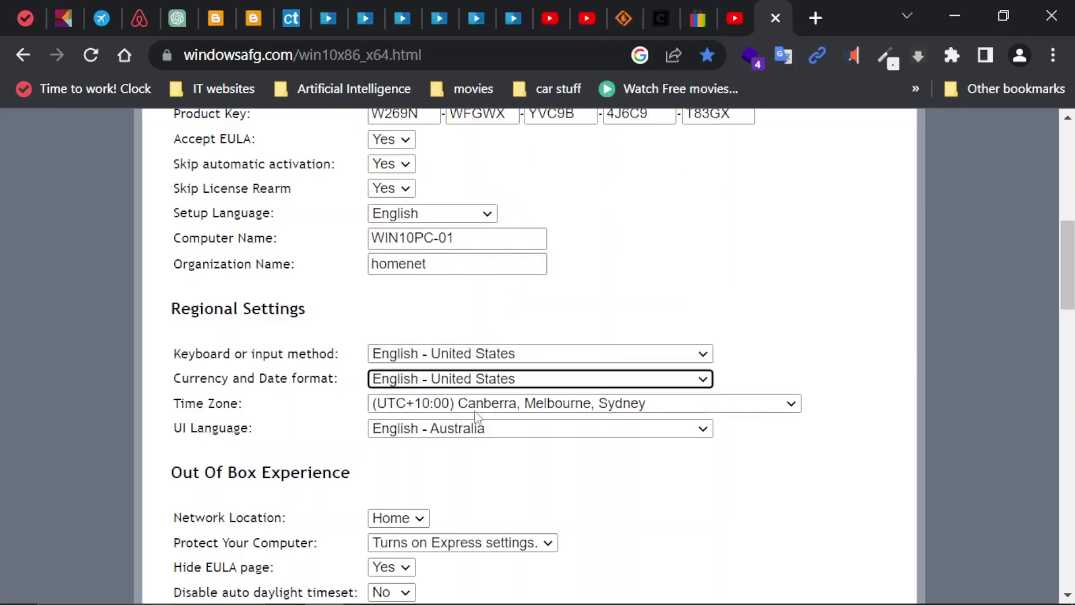
left_click(456, 408)
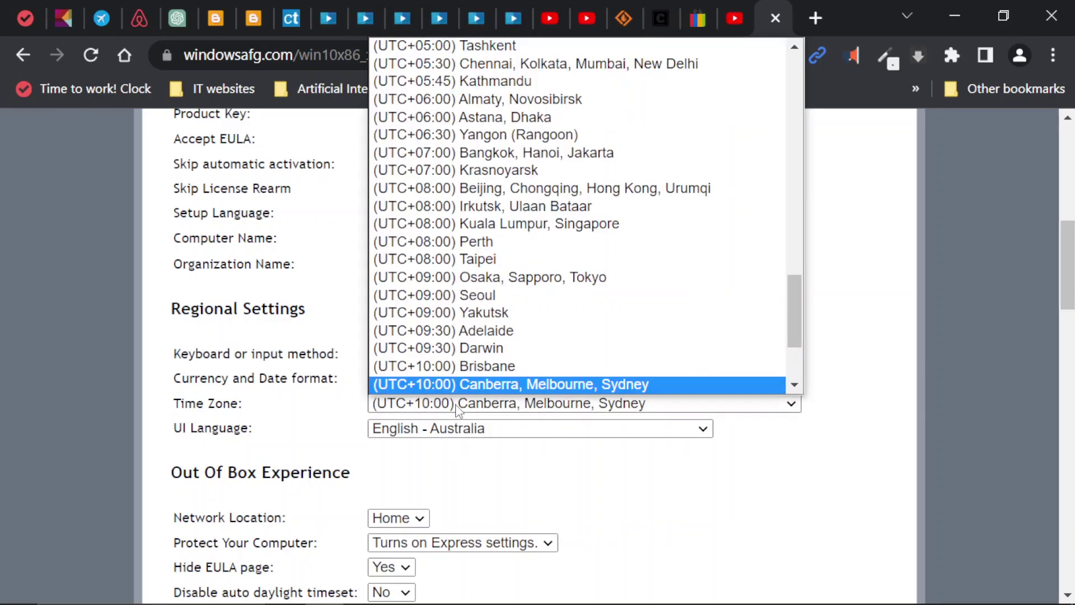
scroll(523, 297, "up", 10)
left_click(507, 297)
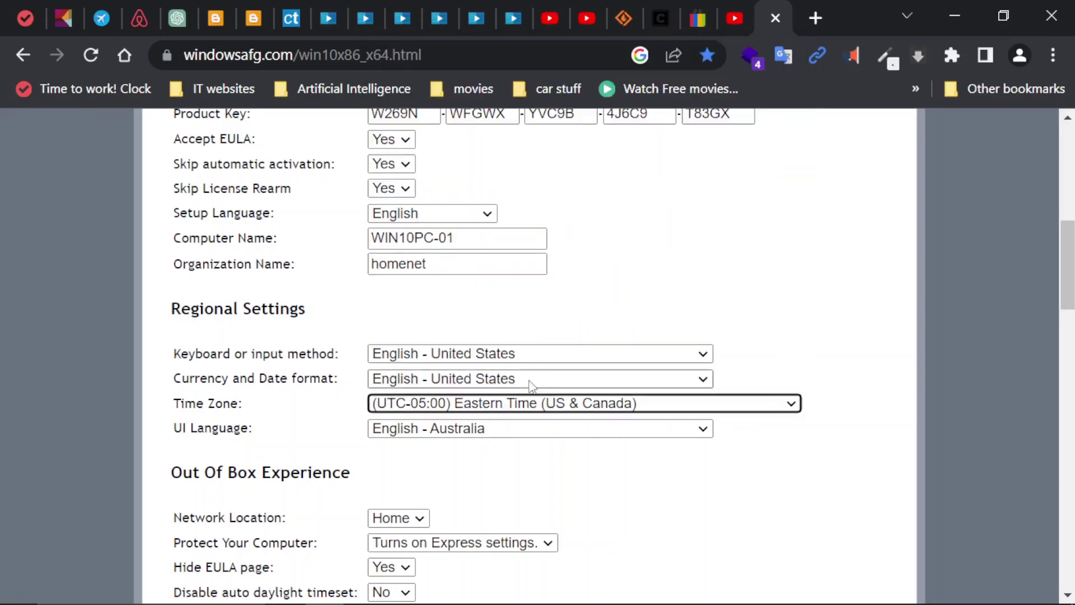
left_click(456, 431)
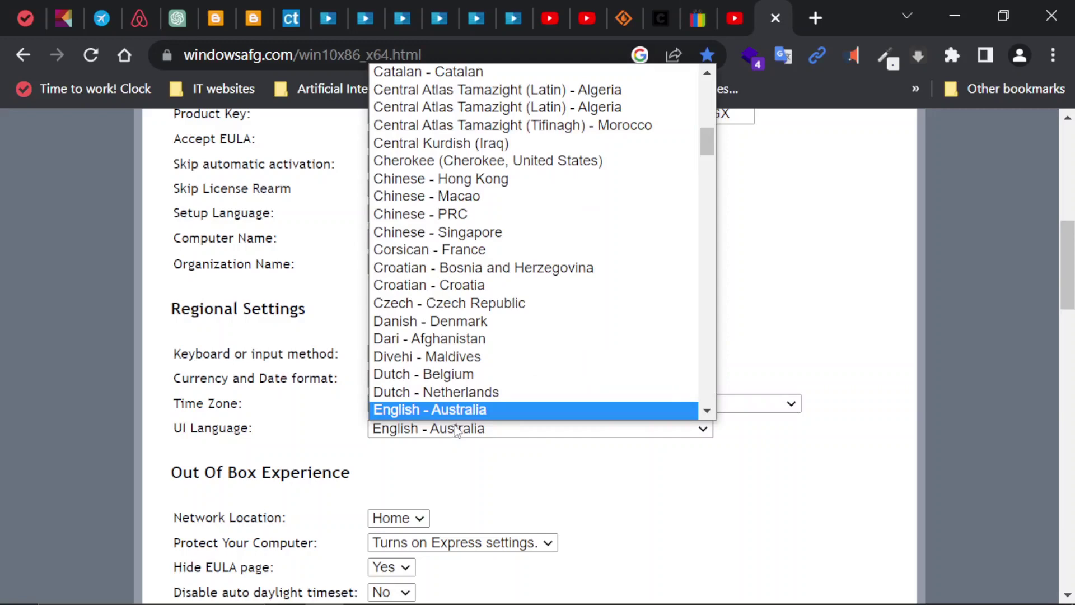
scroll(482, 339, "down", 8)
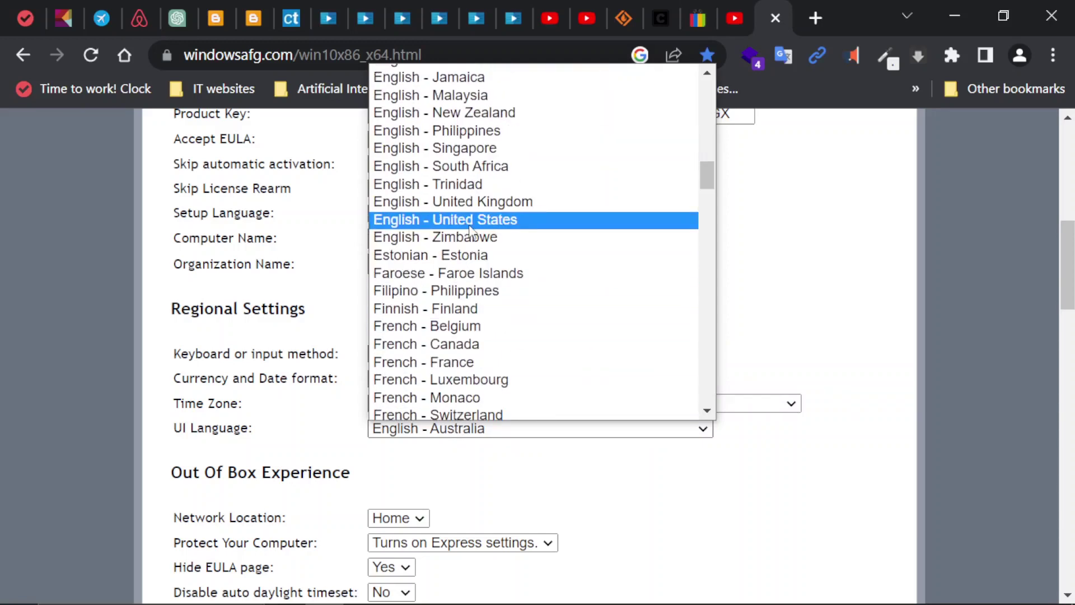
left_click(469, 224)
Keep Home as the network location and Express settings turned on
scroll(630, 378, "down", 4)
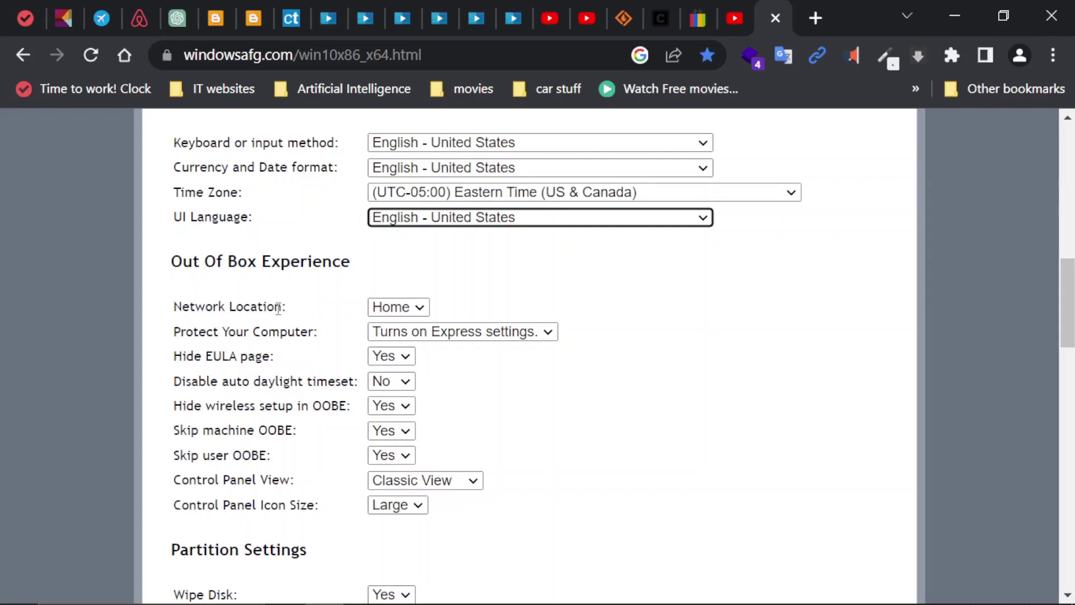
left_click(419, 309)
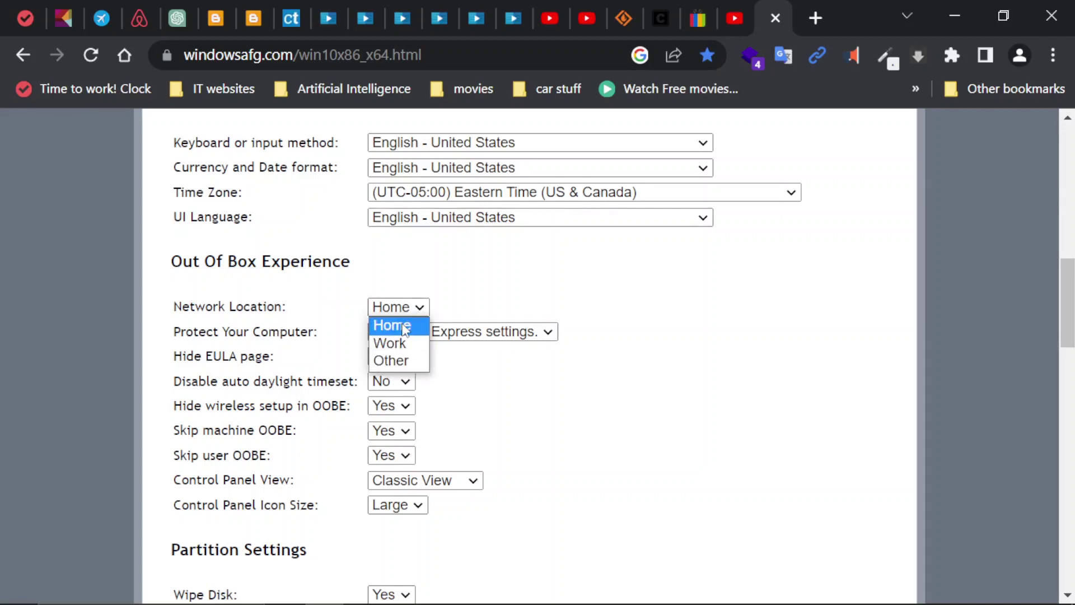
left_click(405, 330)
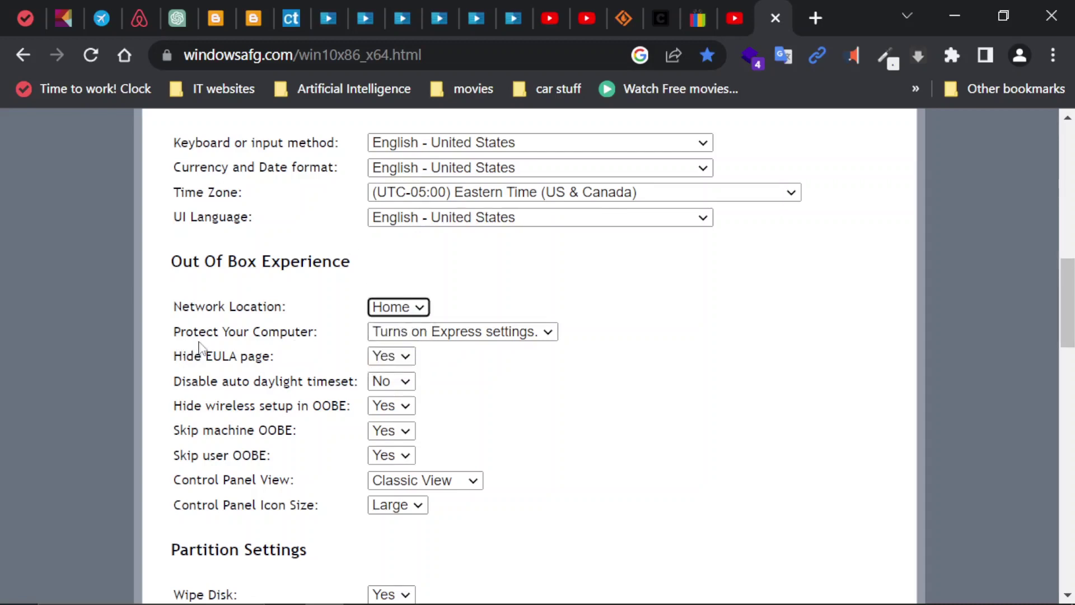
left_click(462, 333)
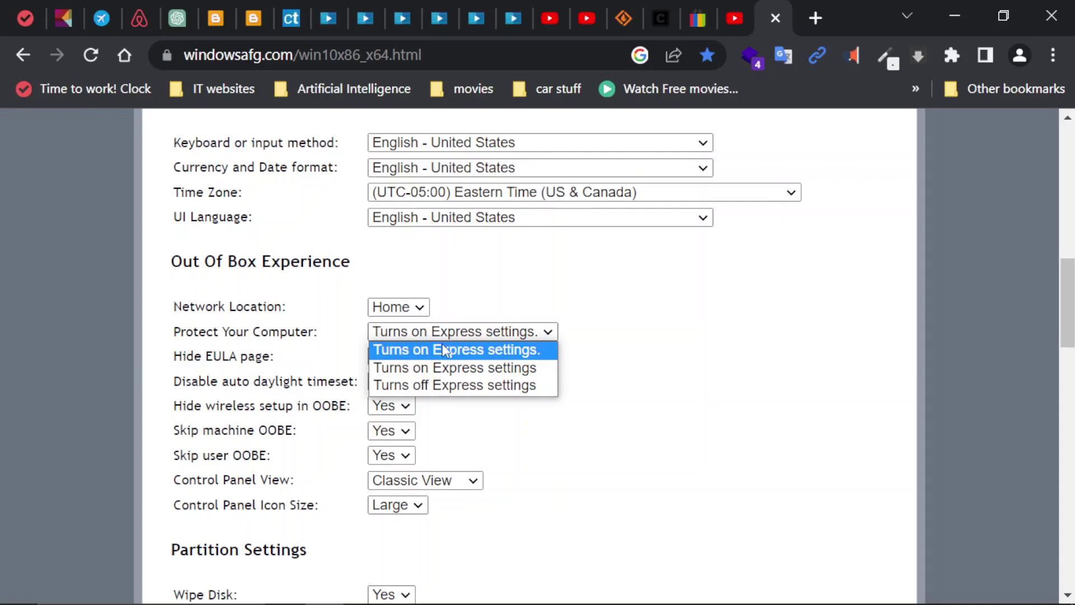
left_click(457, 350)
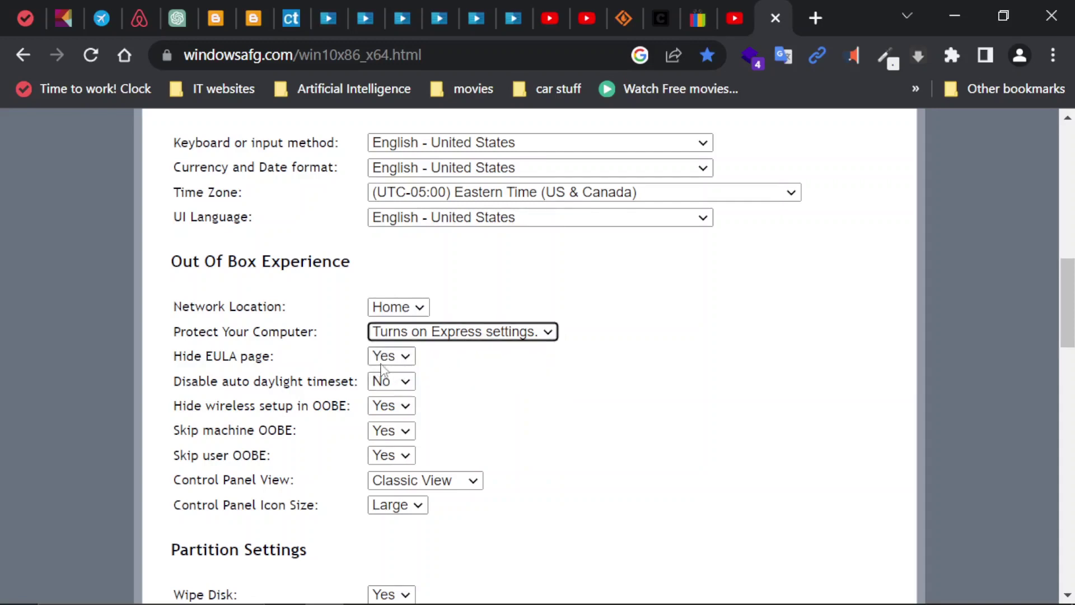
scroll(473, 388, "down", 3)
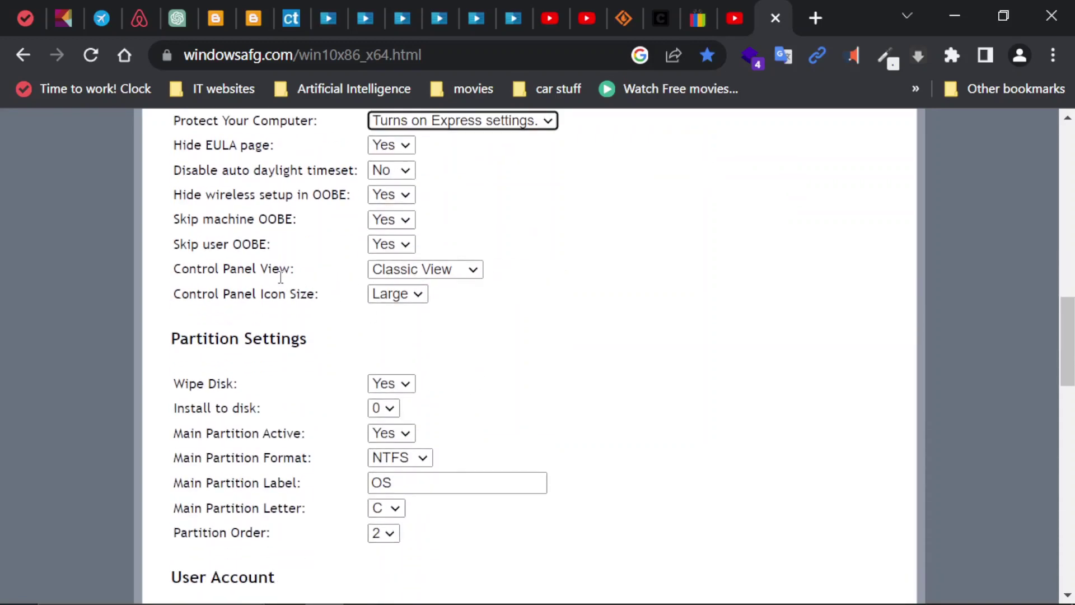
scroll(483, 364, "down", 3)
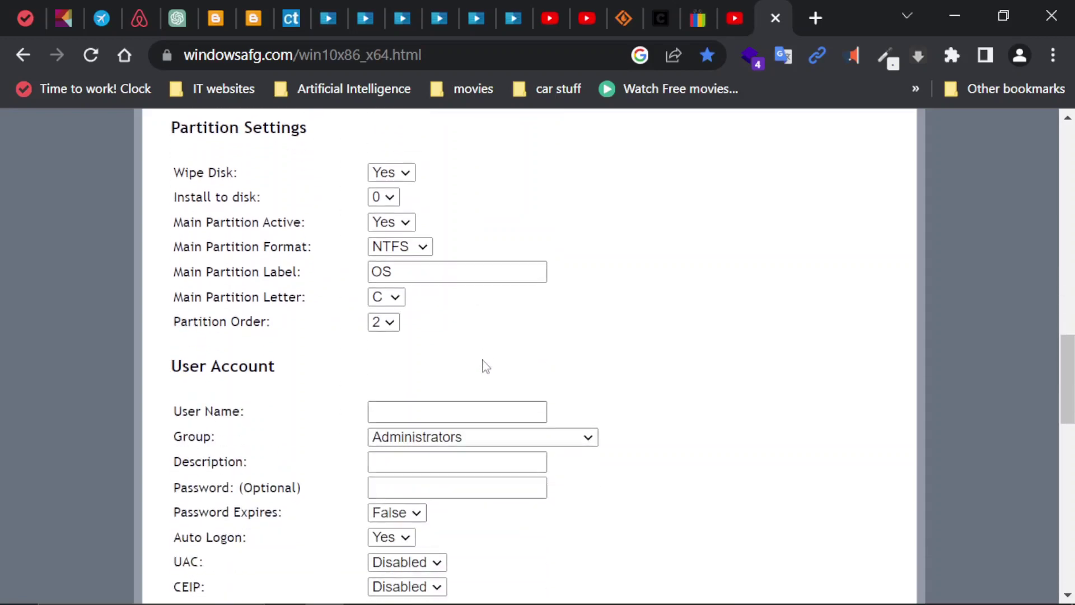
scroll(294, 254, "up", 2)
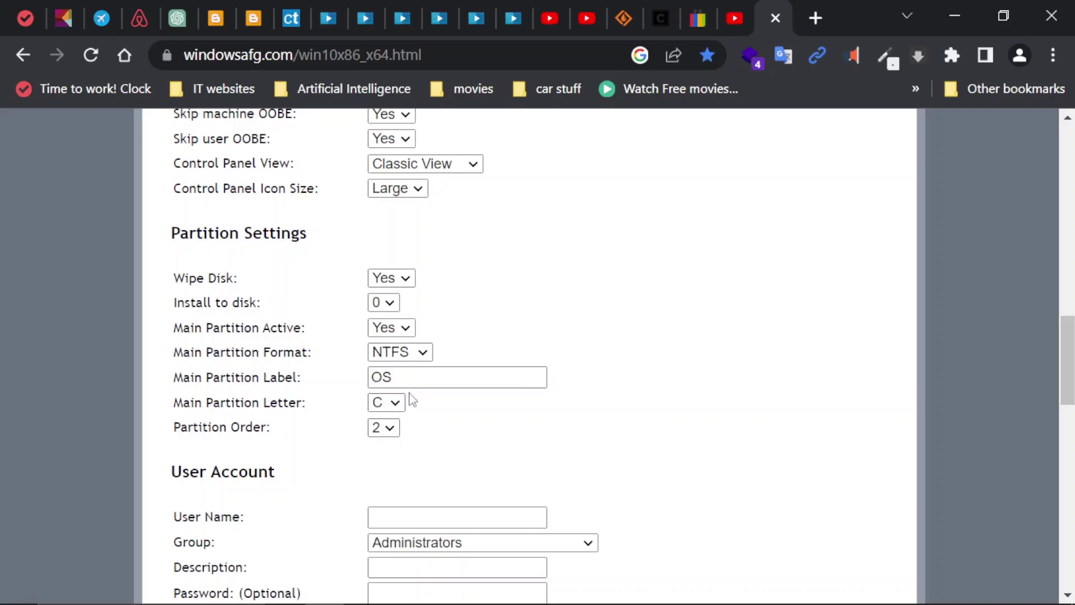
scroll(600, 312, "down", 3)
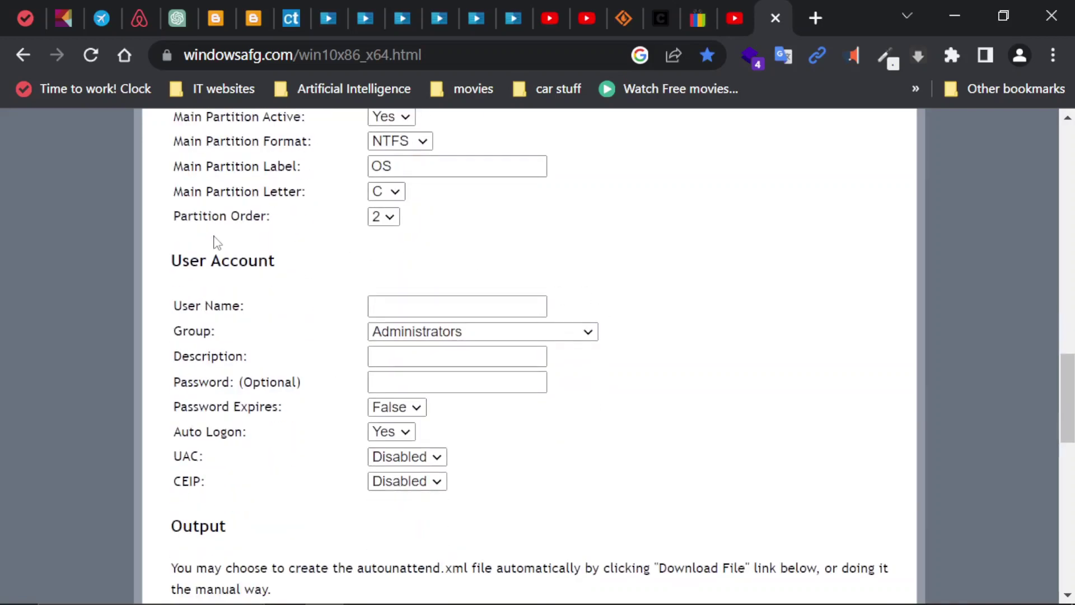
Enter the account's user name and description 'user', leaving the password blank
left_click(424, 305)
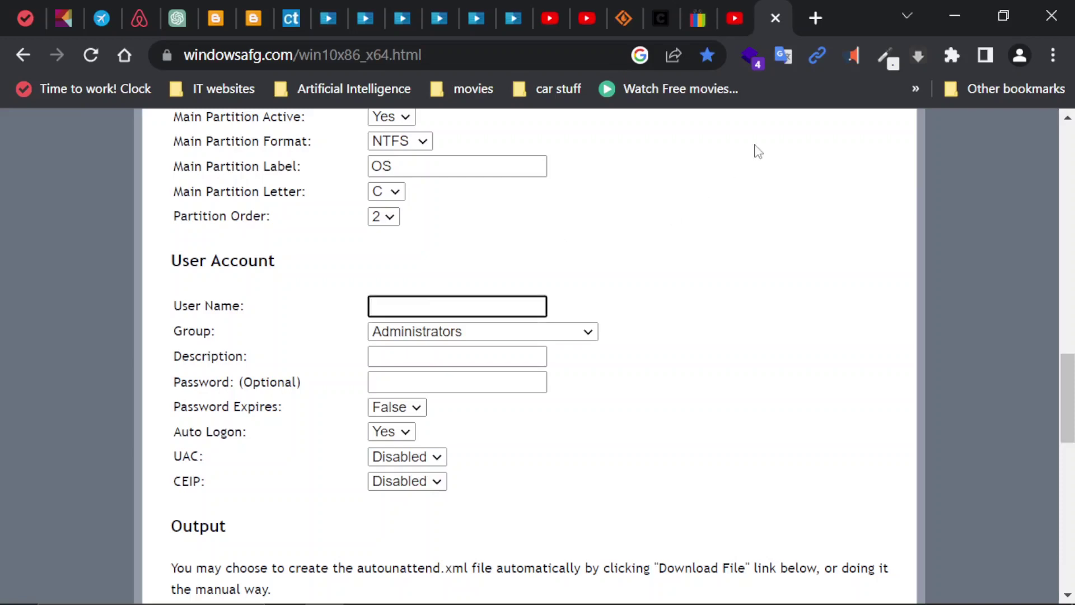
type("george")
key("Tab")
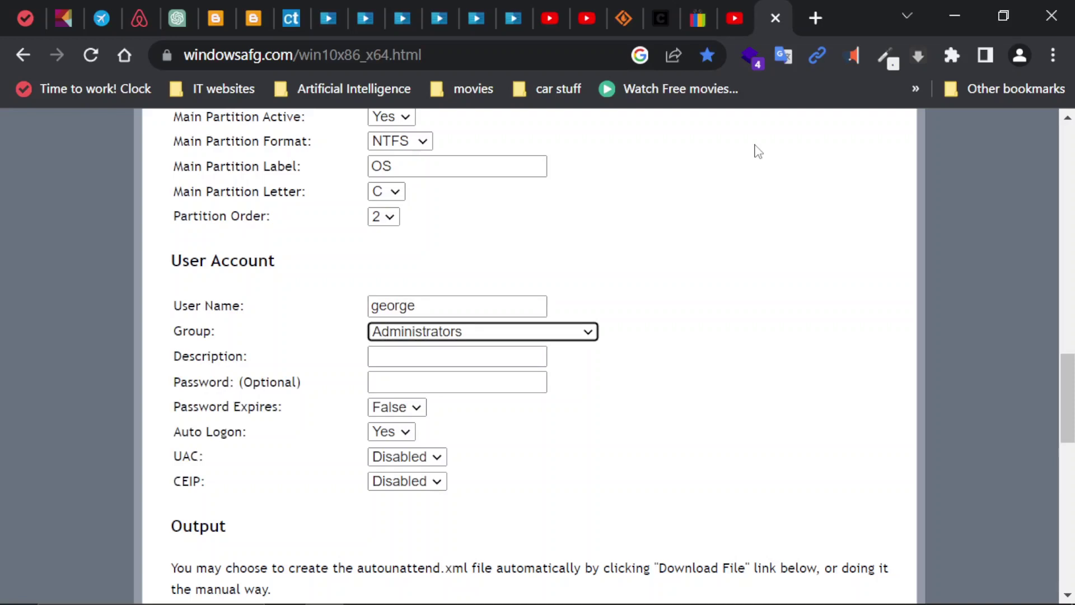
key("Tab")
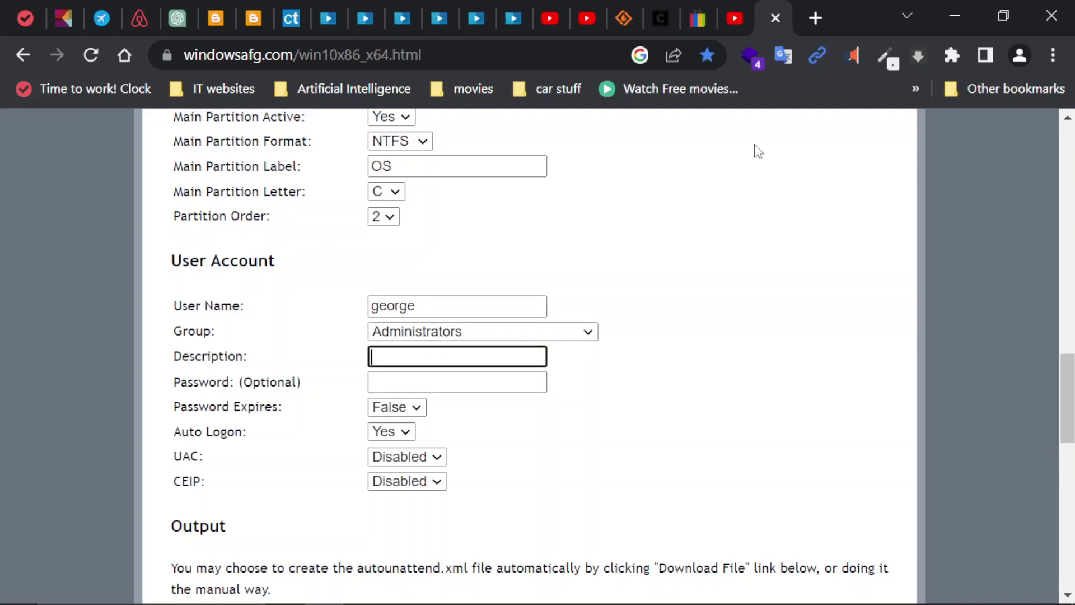
type("user")
key("Tab")
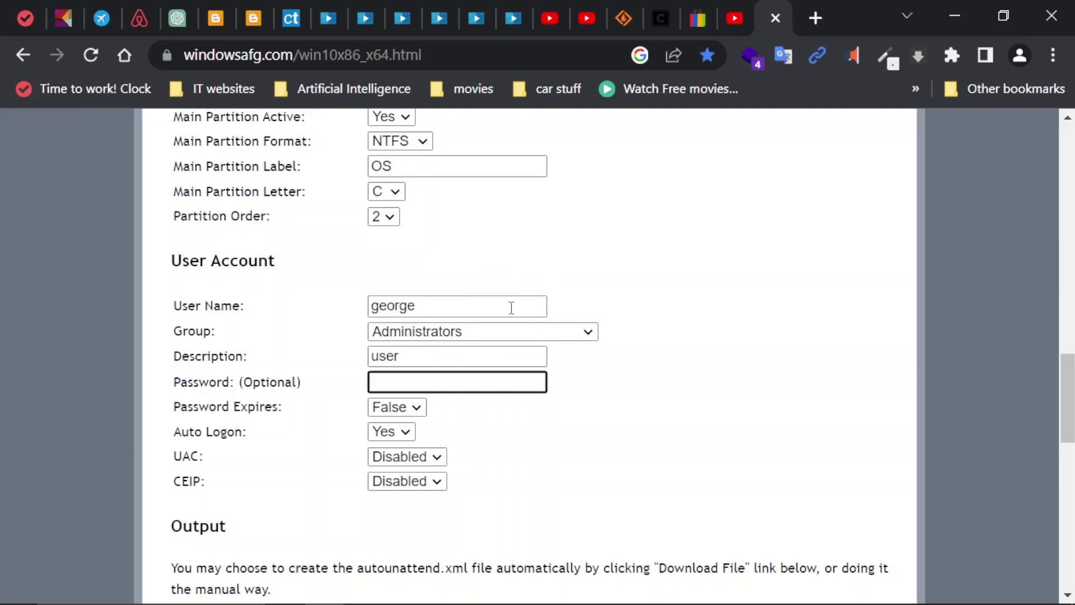
scroll(644, 258, "down", 2)
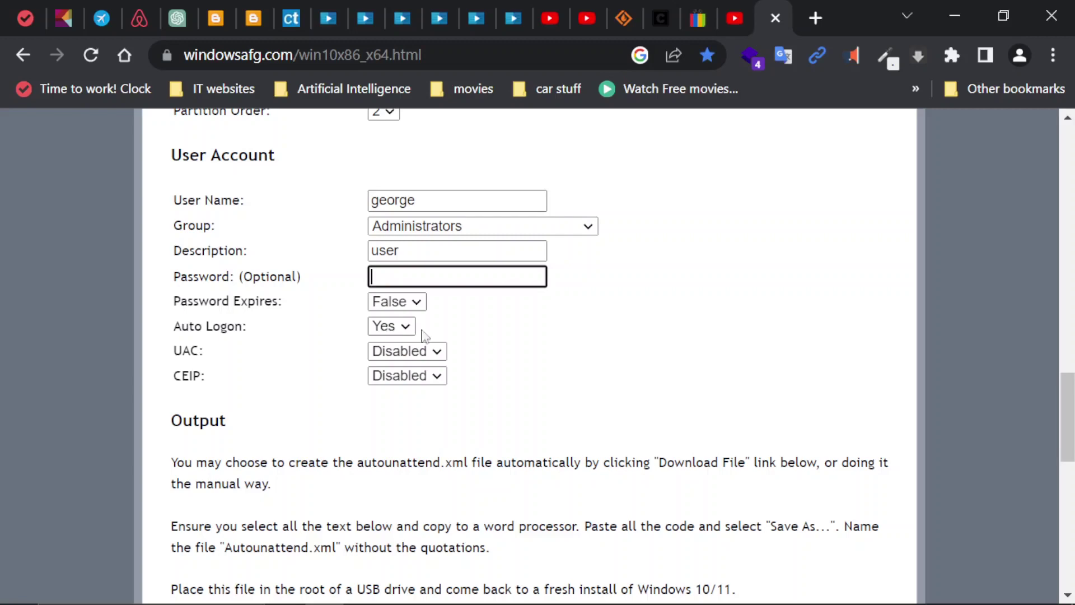
Download the generated answer file as autounattend (1).xml and show its download options
scroll(506, 312, "down", 5)
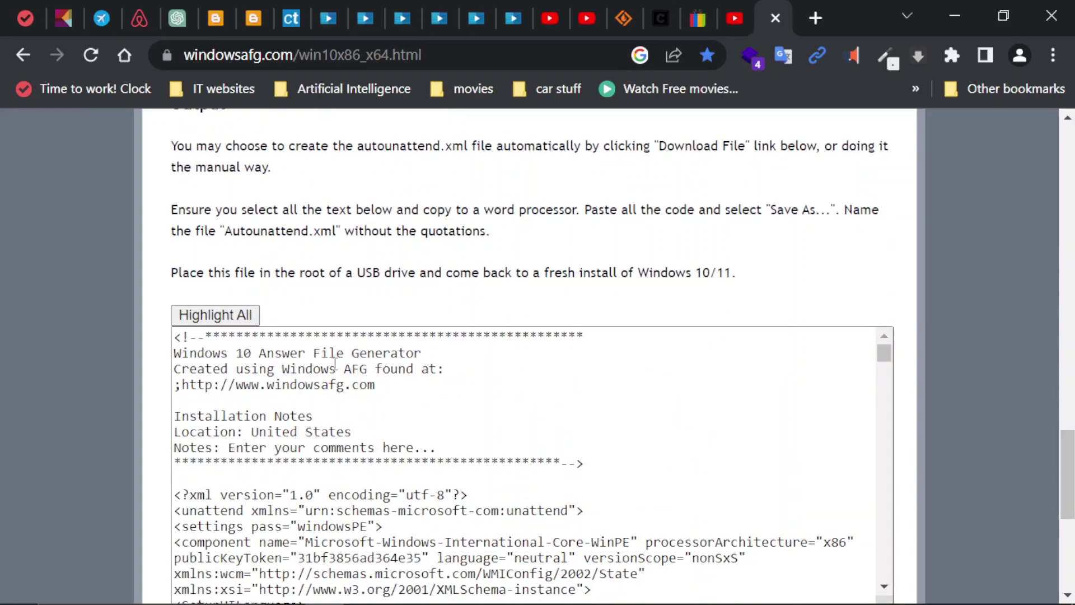
scroll(213, 241, "down", 4)
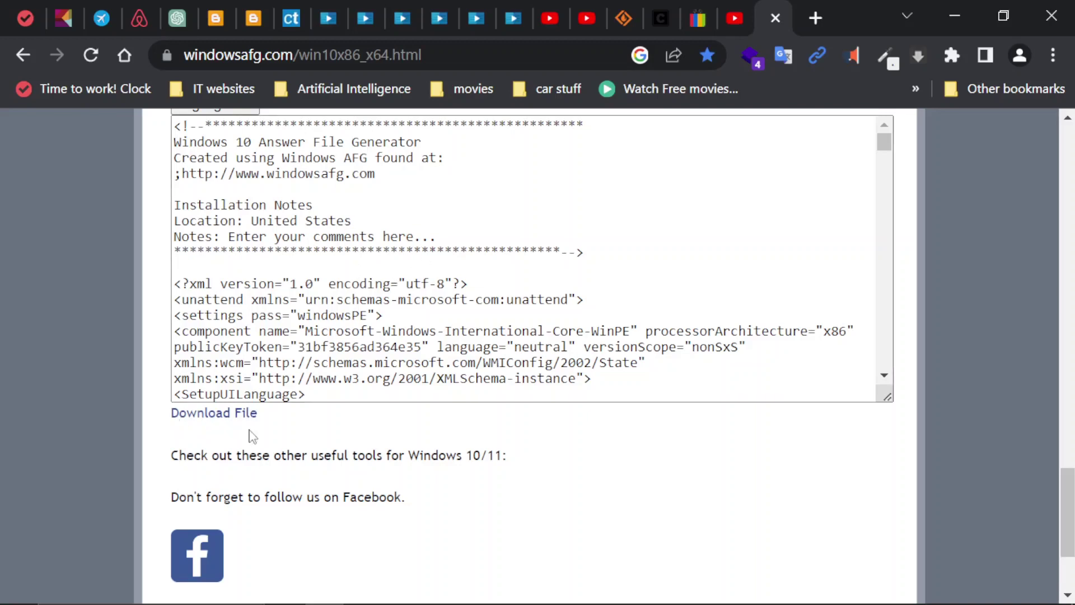
left_click(225, 415)
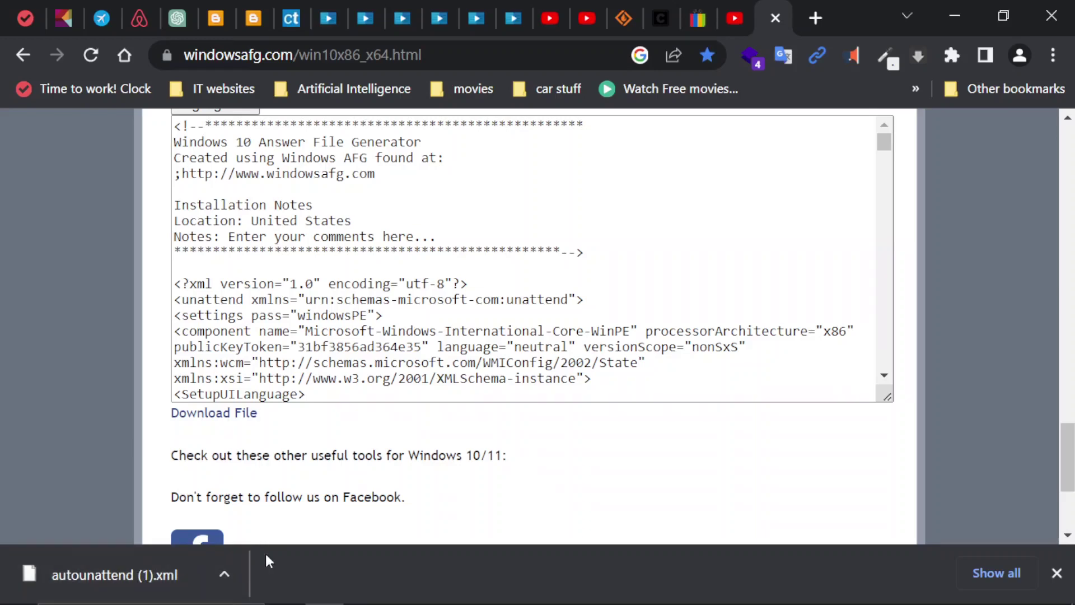
left_click(234, 573)
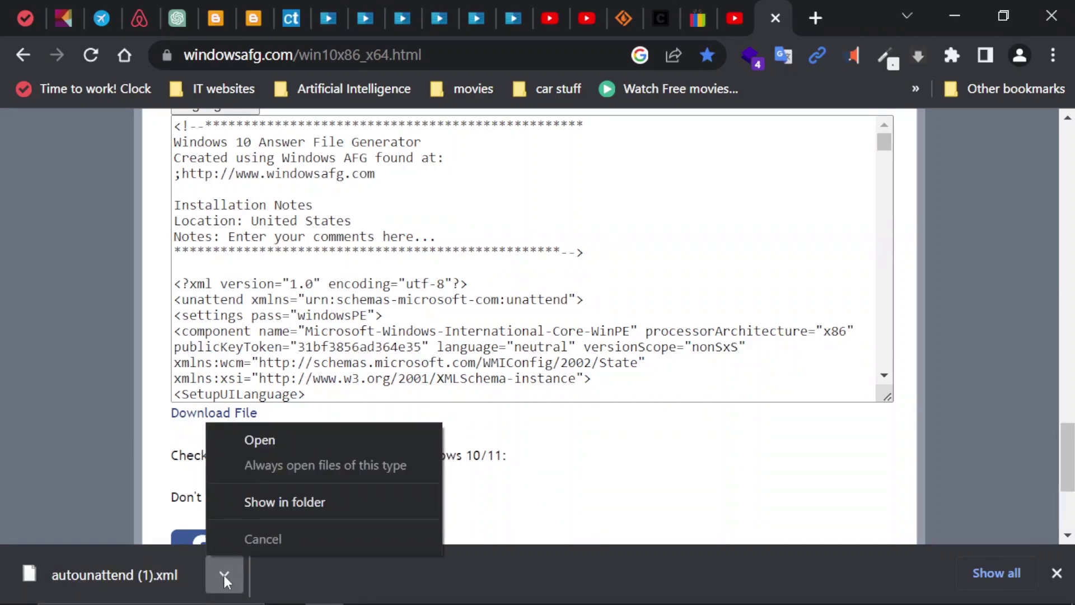
Reveal the download in Downloads and move the older autounattend.xml onto the Desktop
left_click(320, 499)
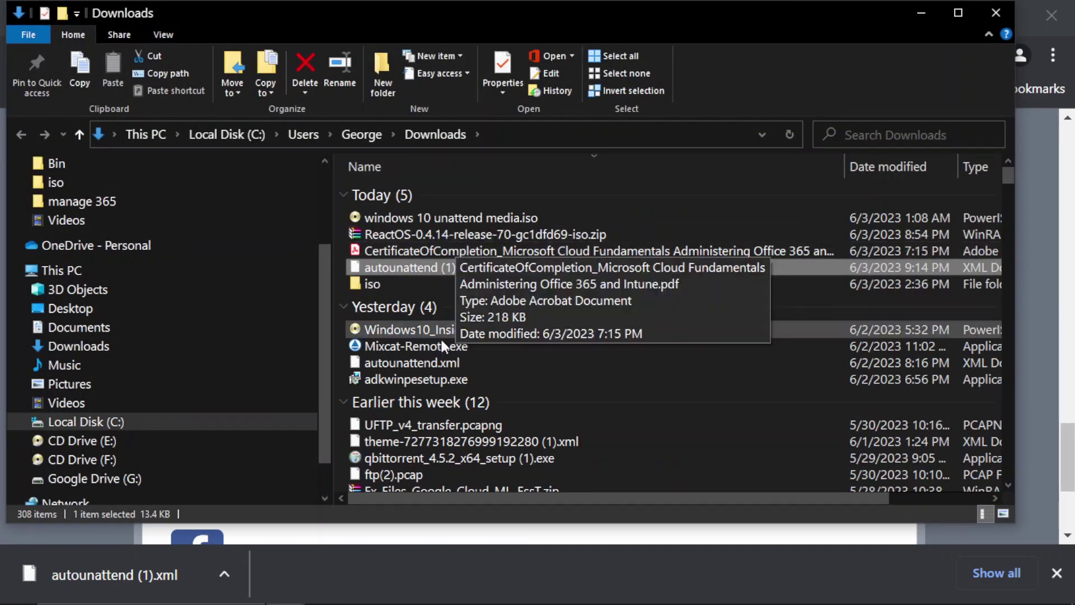
left_click(418, 362)
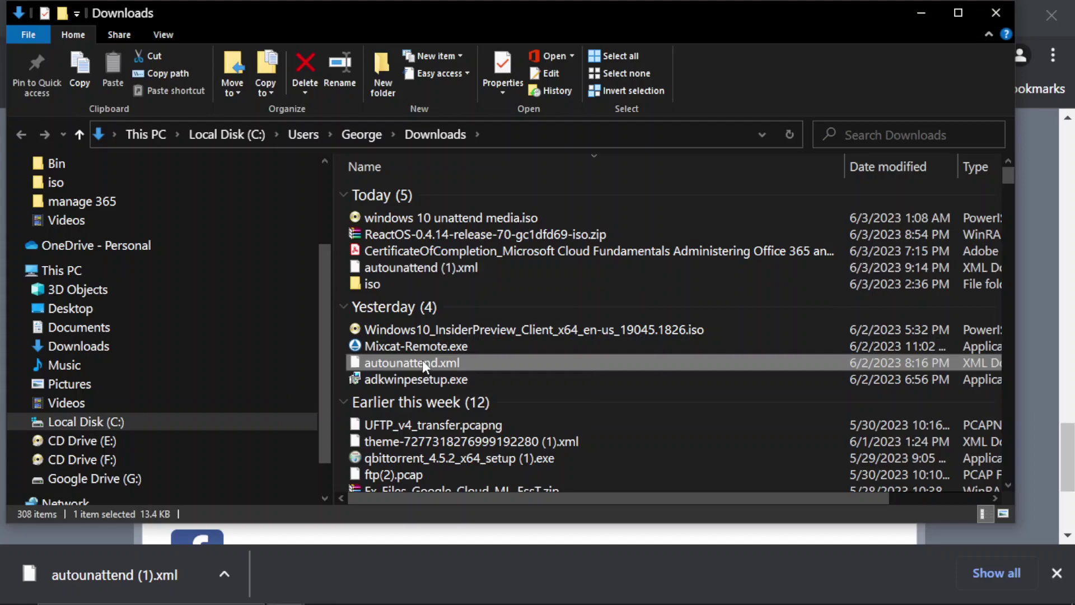
left_click_drag(421, 361, 116, 304)
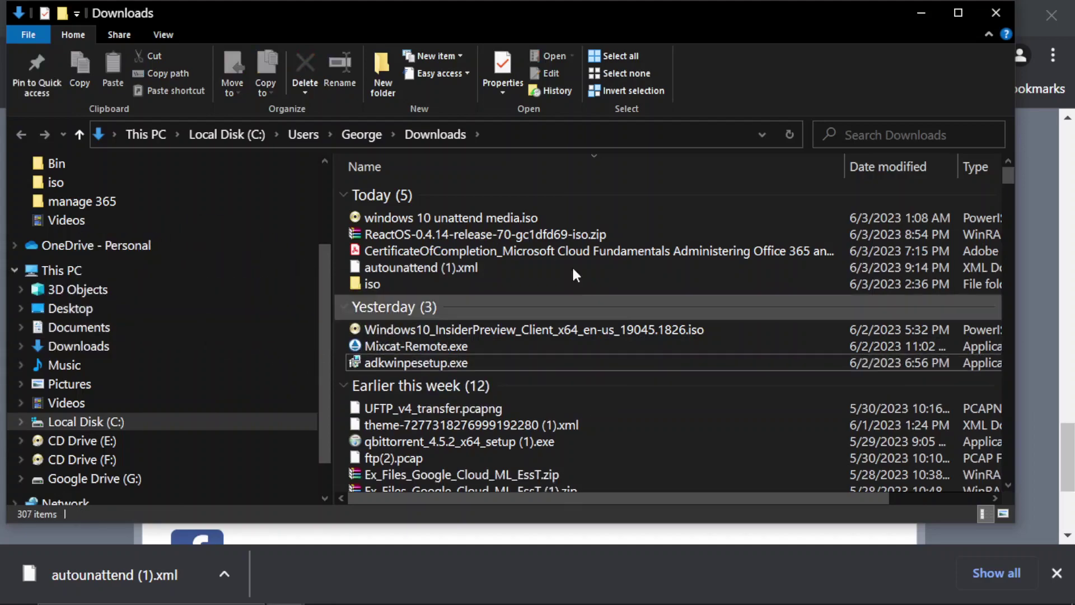
left_click(921, 14)
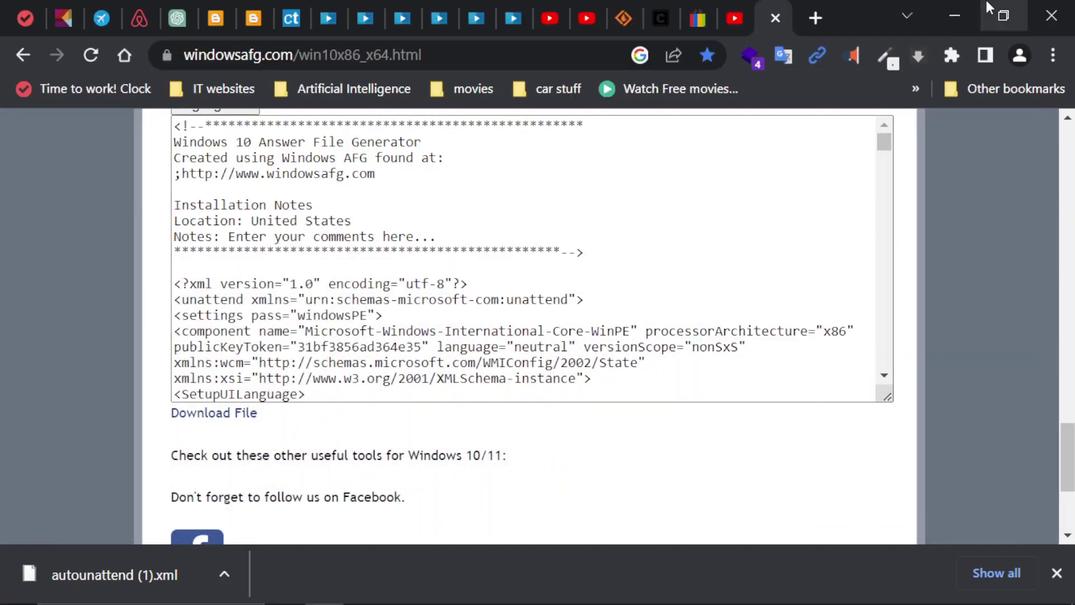
Clear the open windows and bring up Open with for Win10_22H2_English_x64v1.iso
left_click(986, 3)
left_click(971, 37)
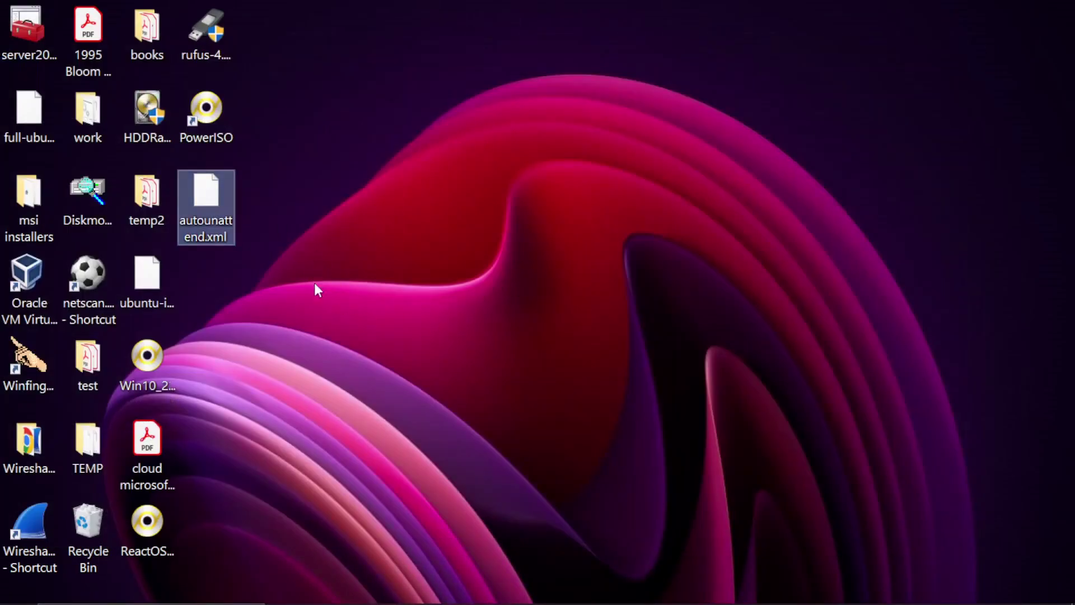
left_click(147, 358)
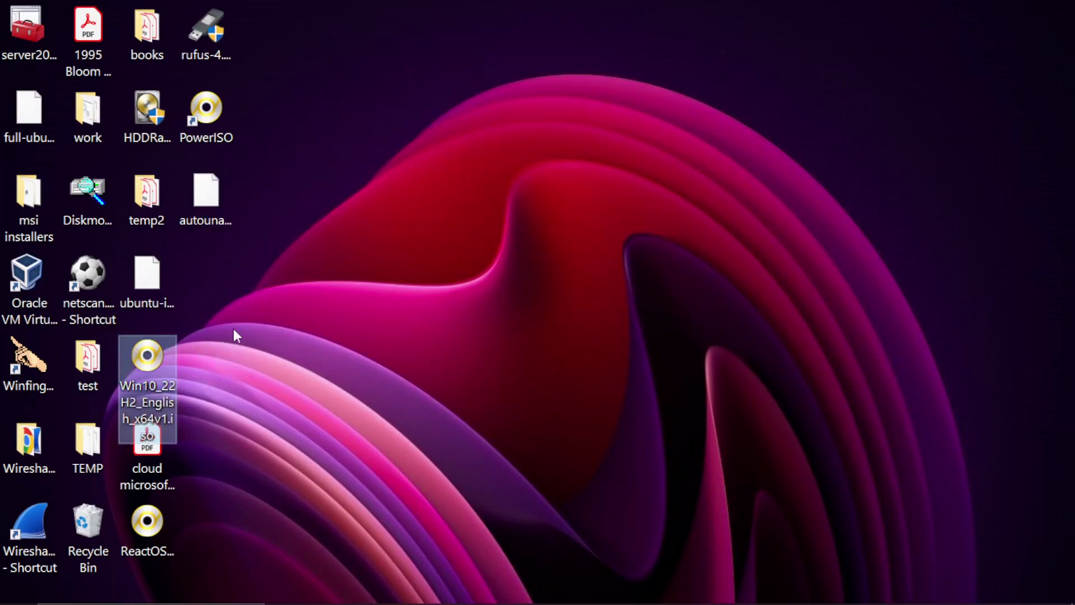
right_click(150, 359)
mouse_move(223, 253)
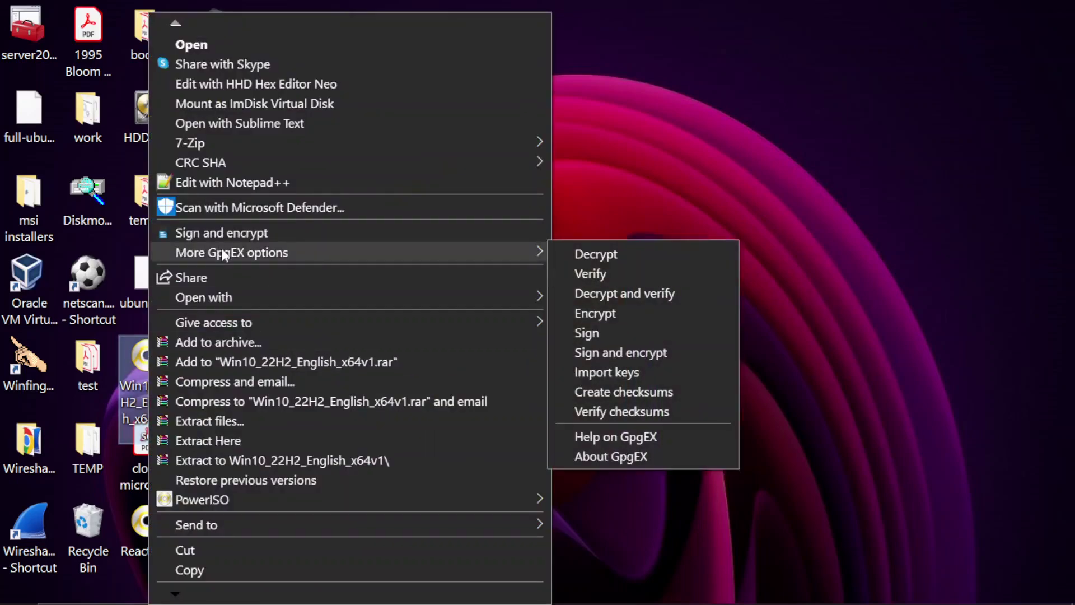
mouse_move(230, 297)
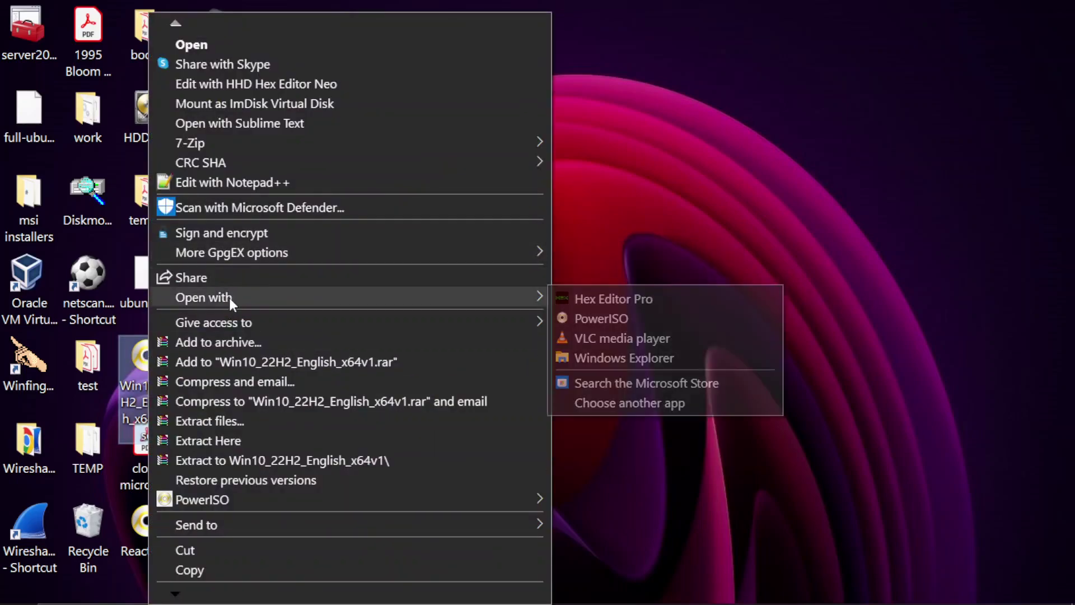
Open the Windows 10 ISO in PowerISO, move its window aside, and select autounattend.xml
left_click(588, 318)
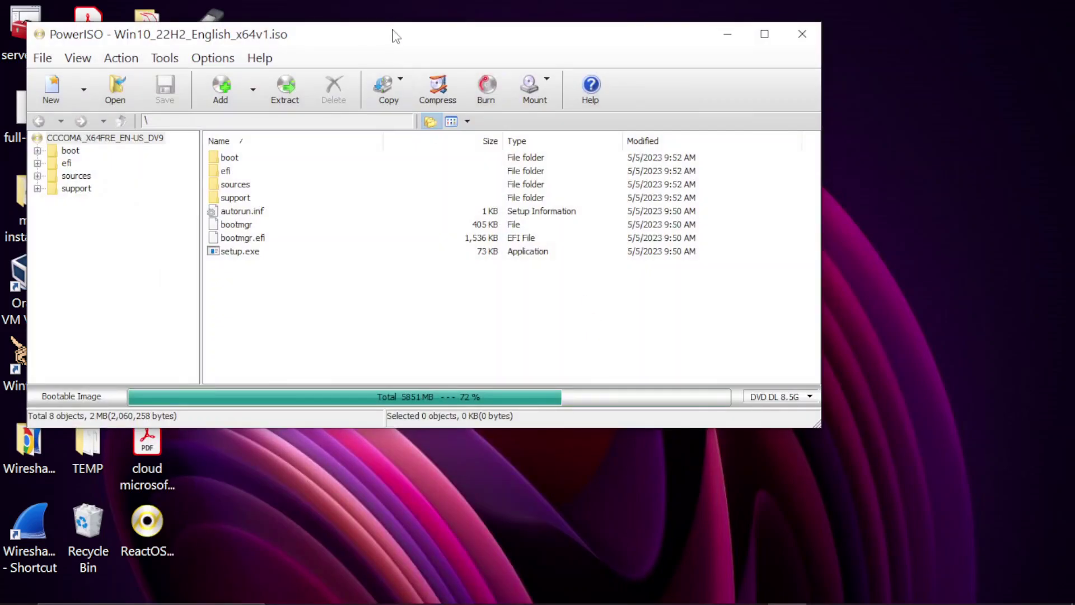
left_click_drag(392, 34, 675, 71)
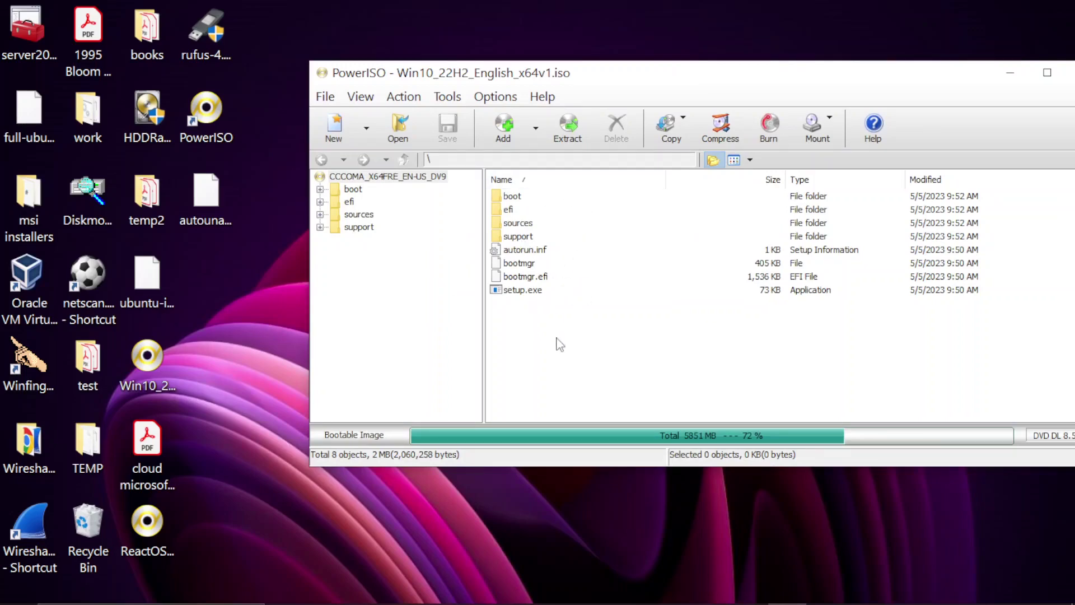
left_click(197, 206)
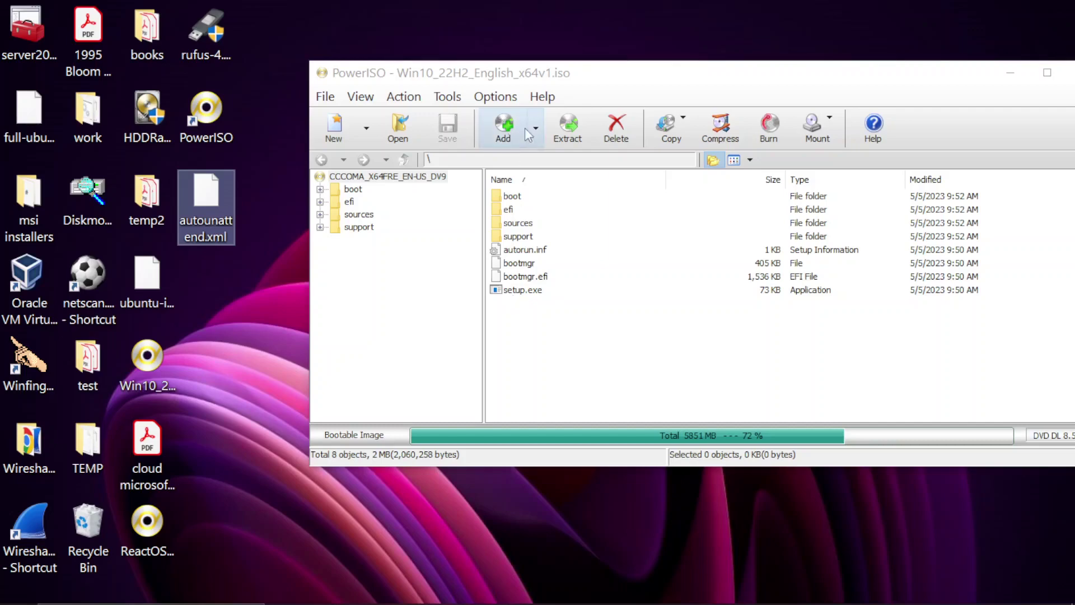
Add autounattend.xml from the Desktop to the ISO root and save the modified image
left_click(505, 122)
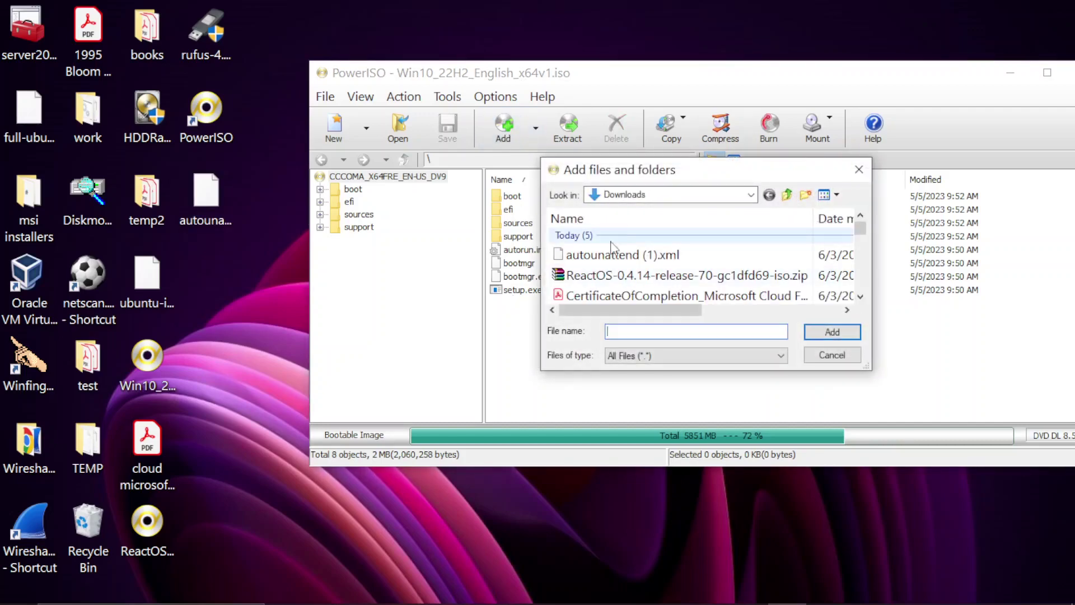
left_click(751, 194)
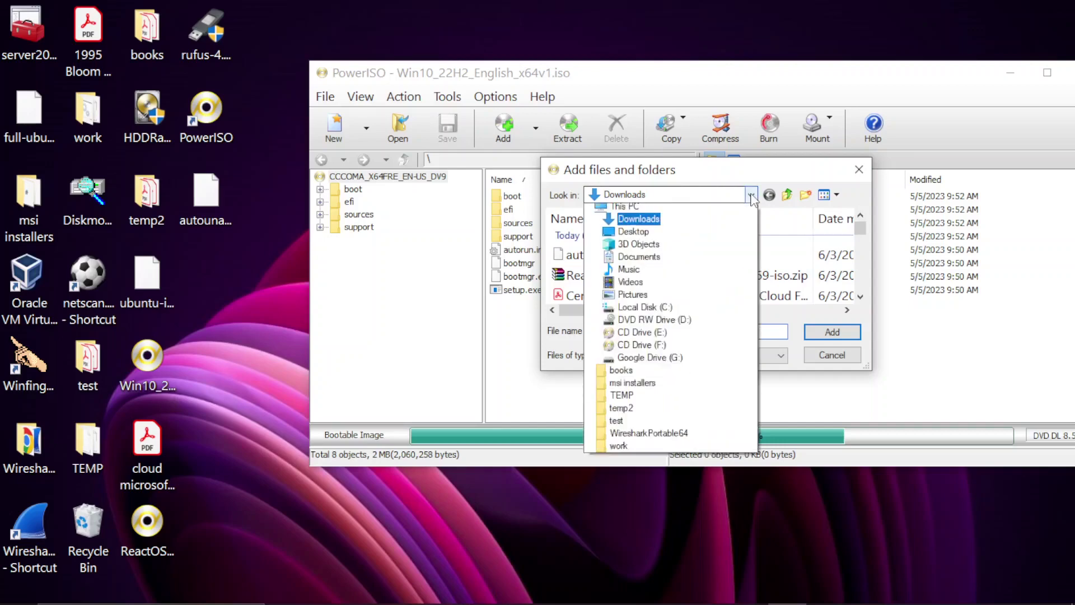
left_click(637, 311)
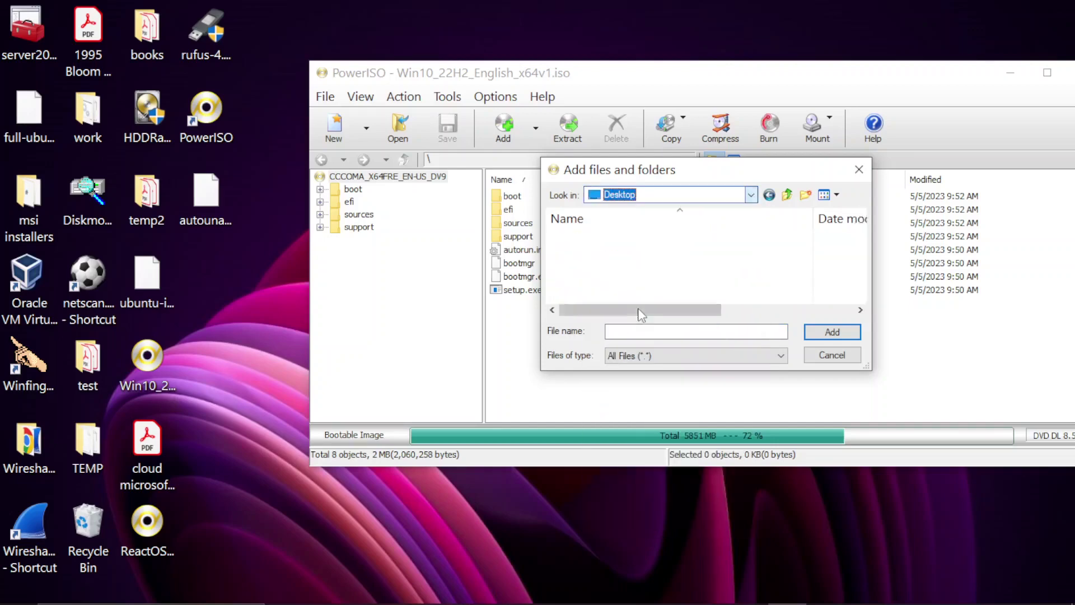
scroll(708, 274, "down", 3)
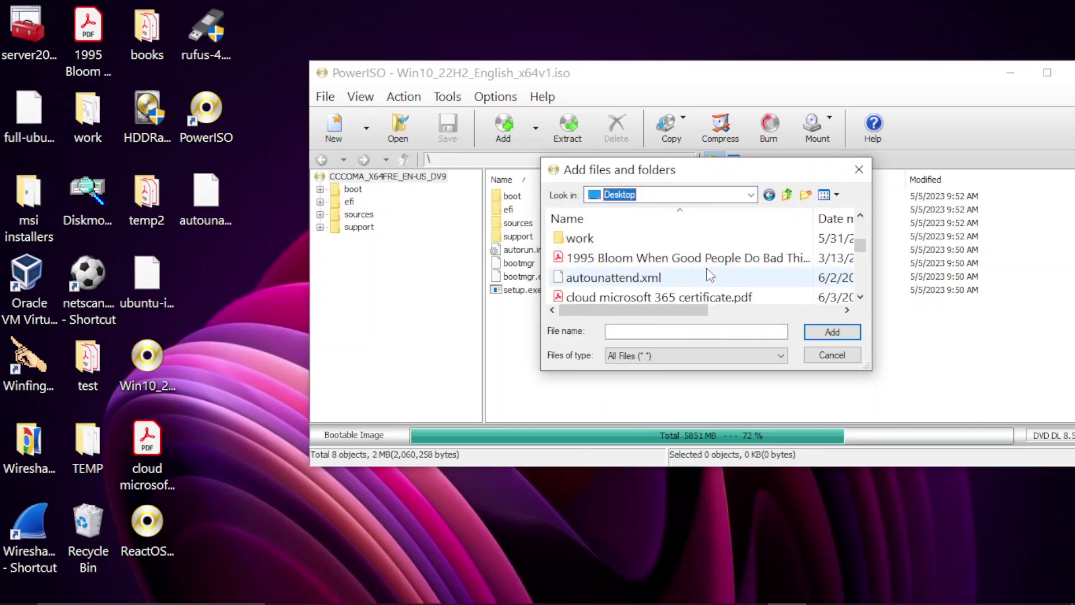
scroll(710, 274, "up", 1)
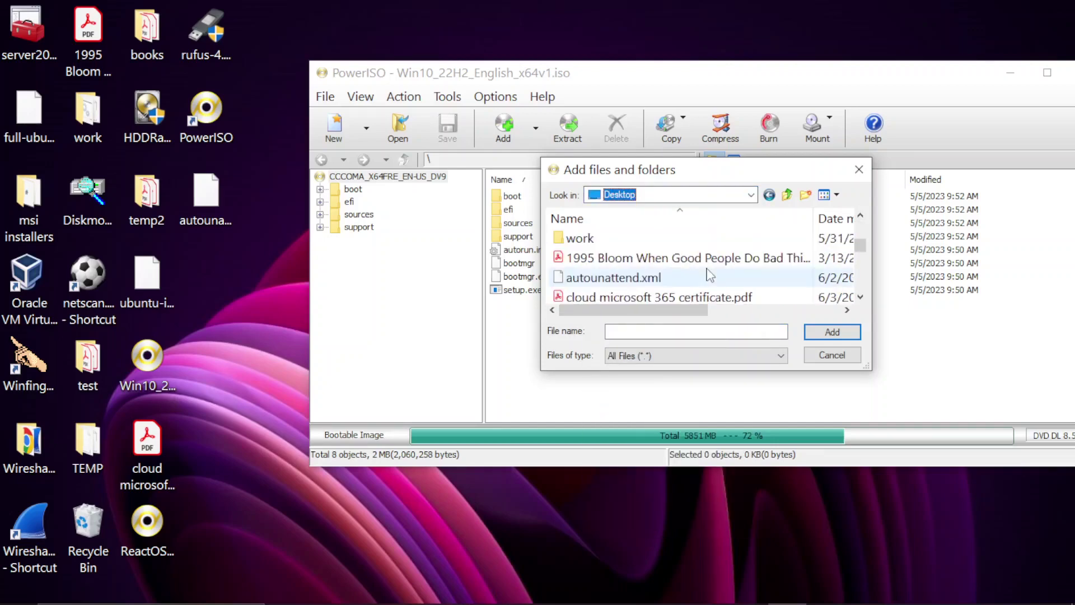
left_click(591, 278)
left_click(832, 331)
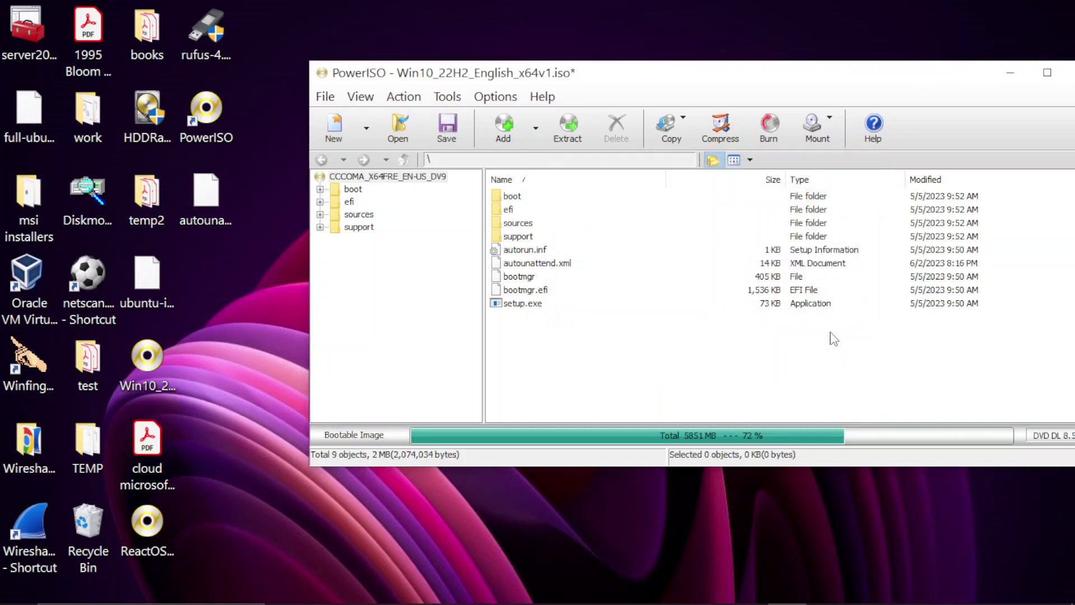
left_click(547, 264)
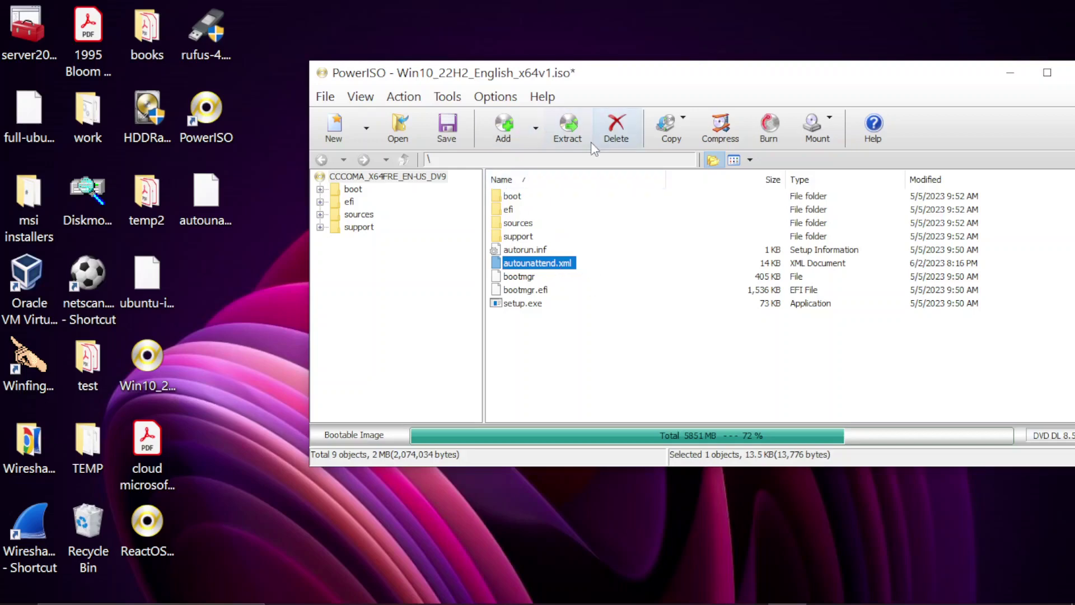
left_click(447, 127)
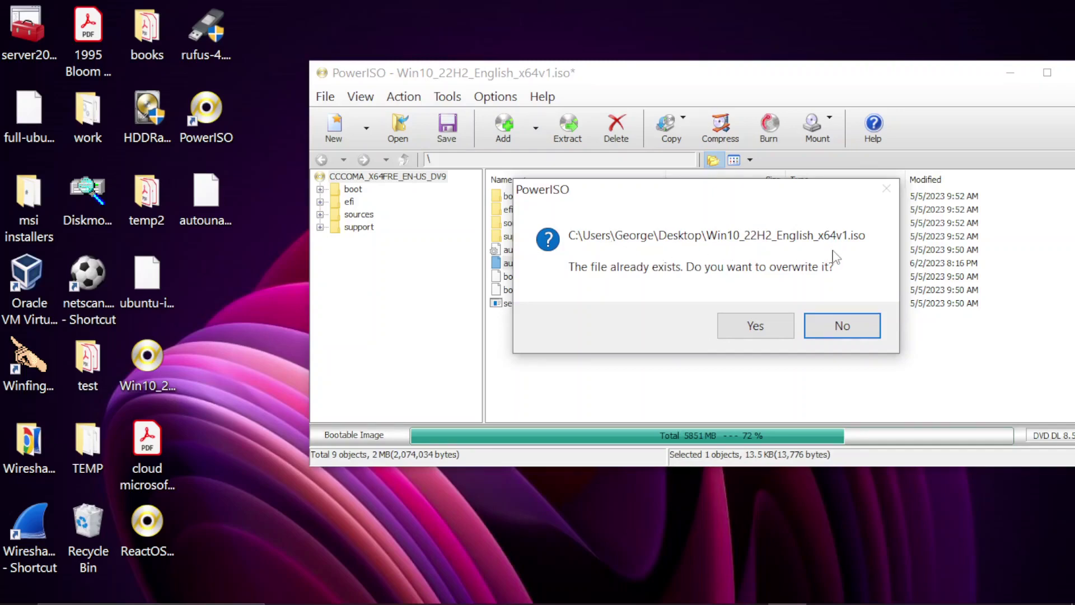
Without overwriting the original, save the image as Win10_22H2_English_x64v_copy.iso on the Desktop and close PowerISO
left_click(854, 333)
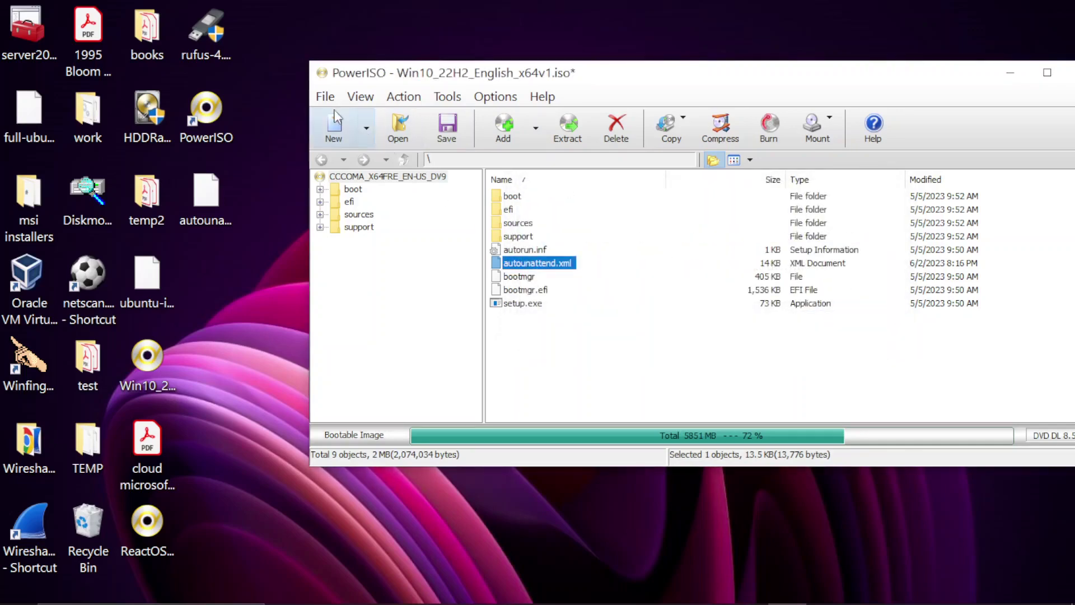
left_click(325, 96)
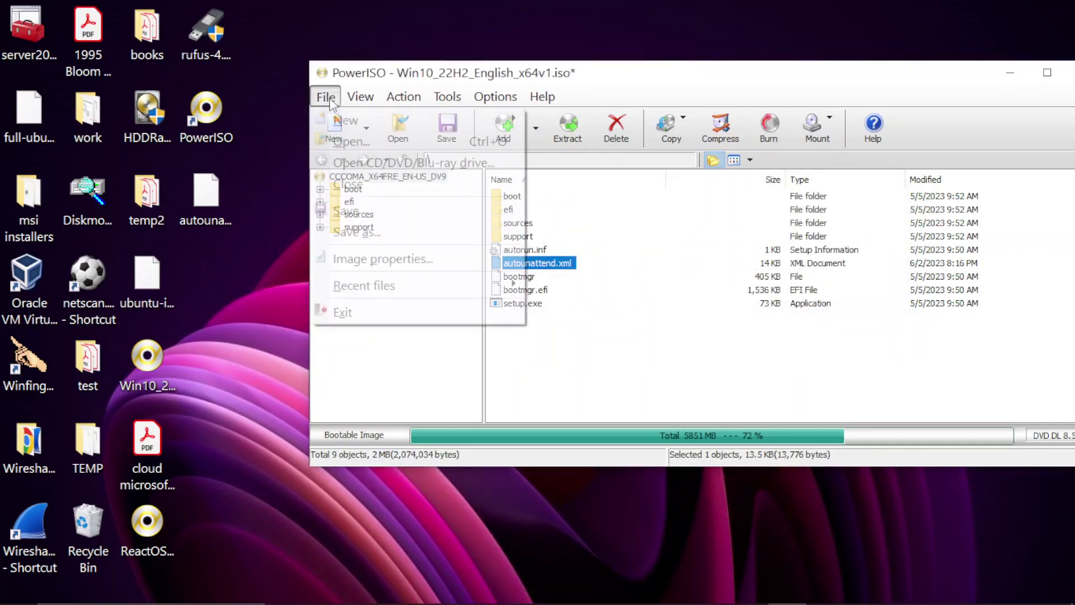
left_click(374, 238)
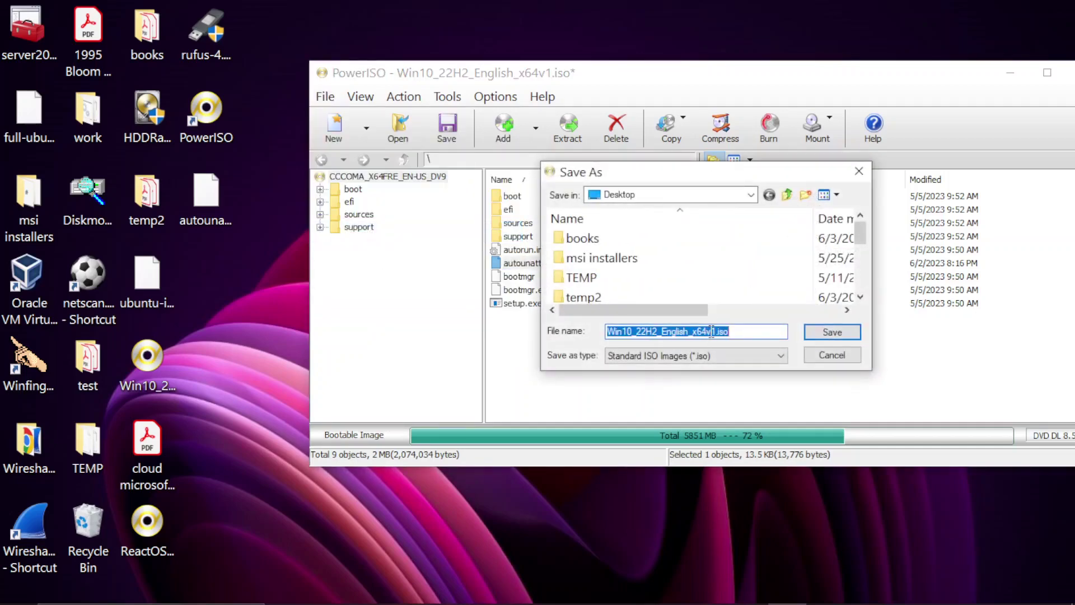
left_click(688, 331)
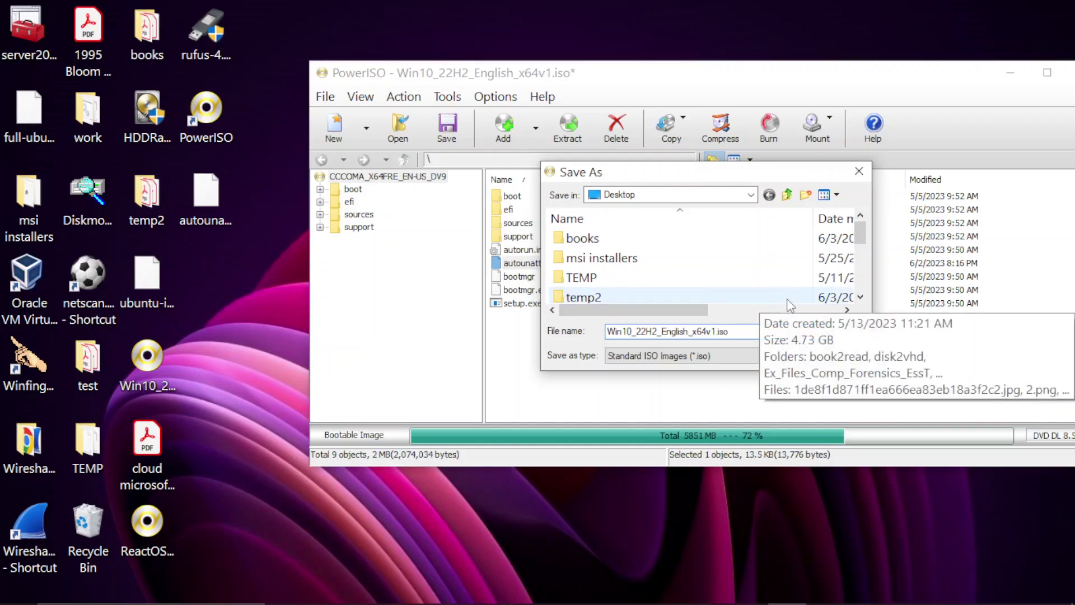
left_click(716, 331)
key("BackSpace")
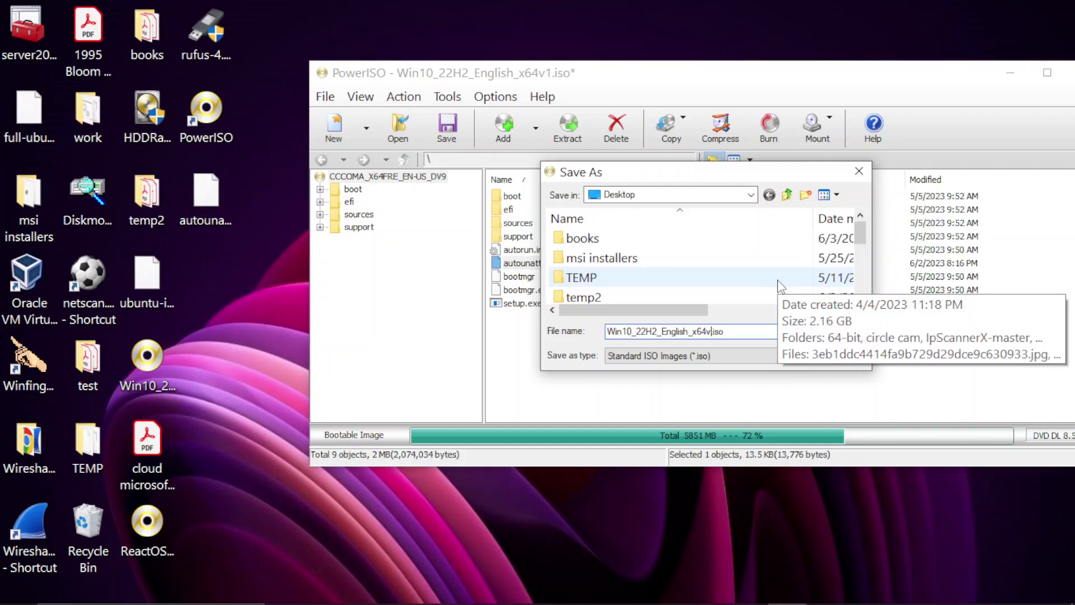
type("_copy")
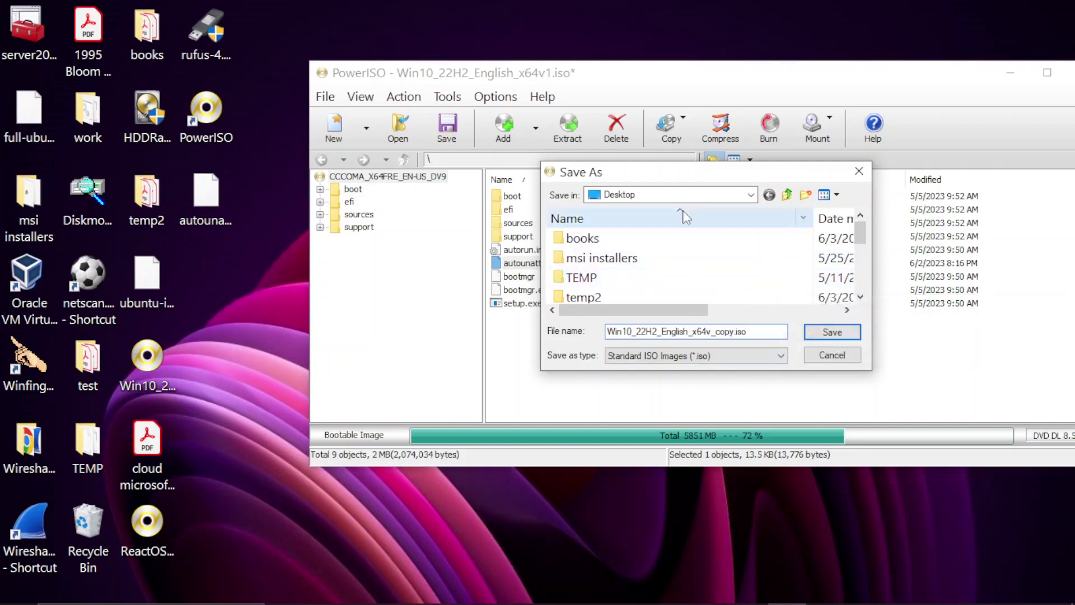
left_click(833, 334)
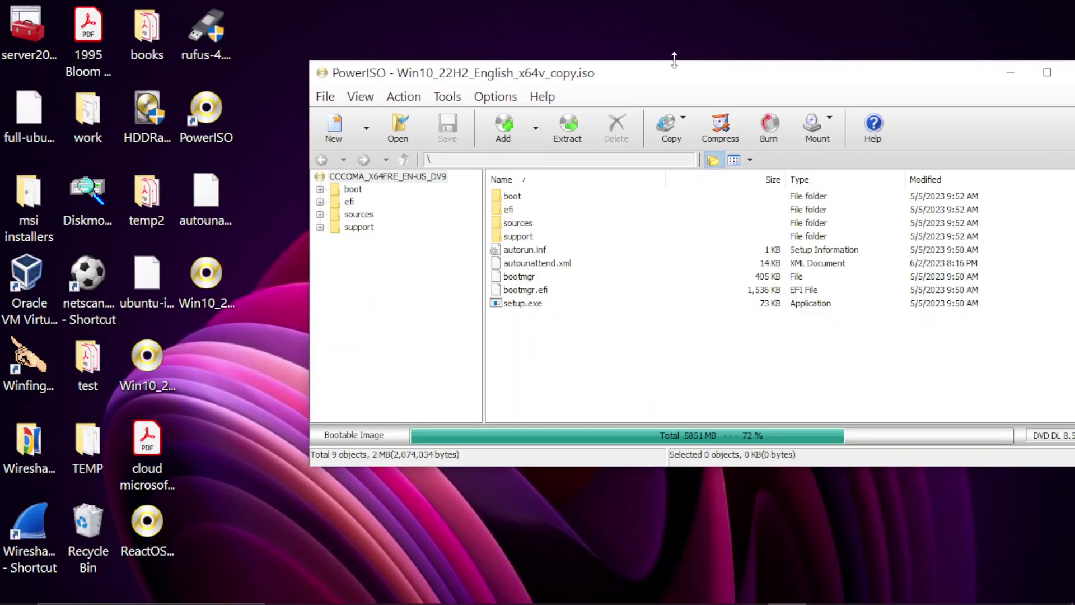
left_click_drag(732, 71, 622, 78)
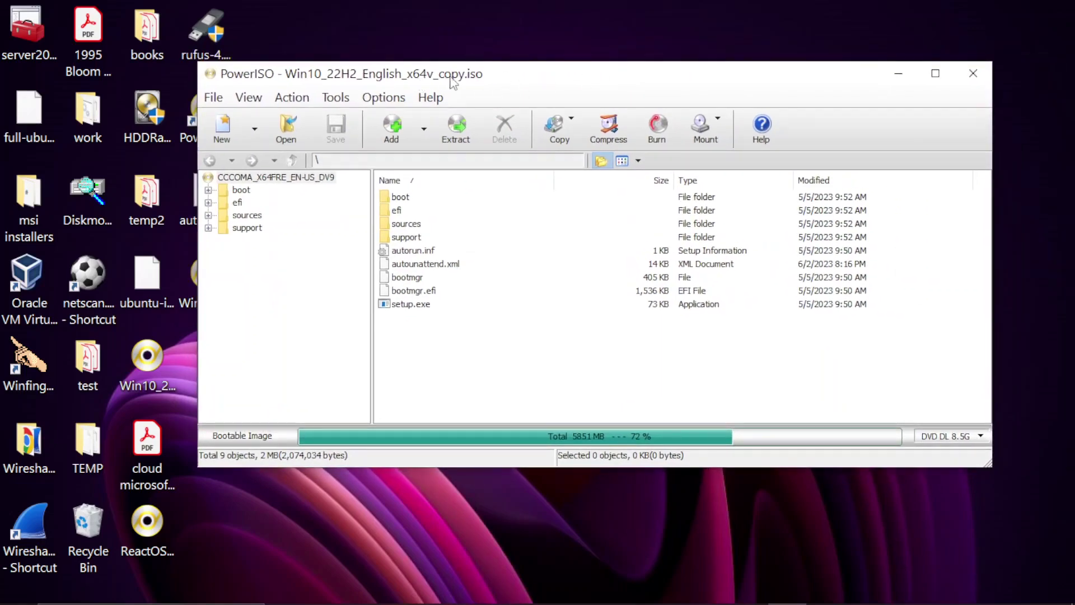
left_click(974, 74)
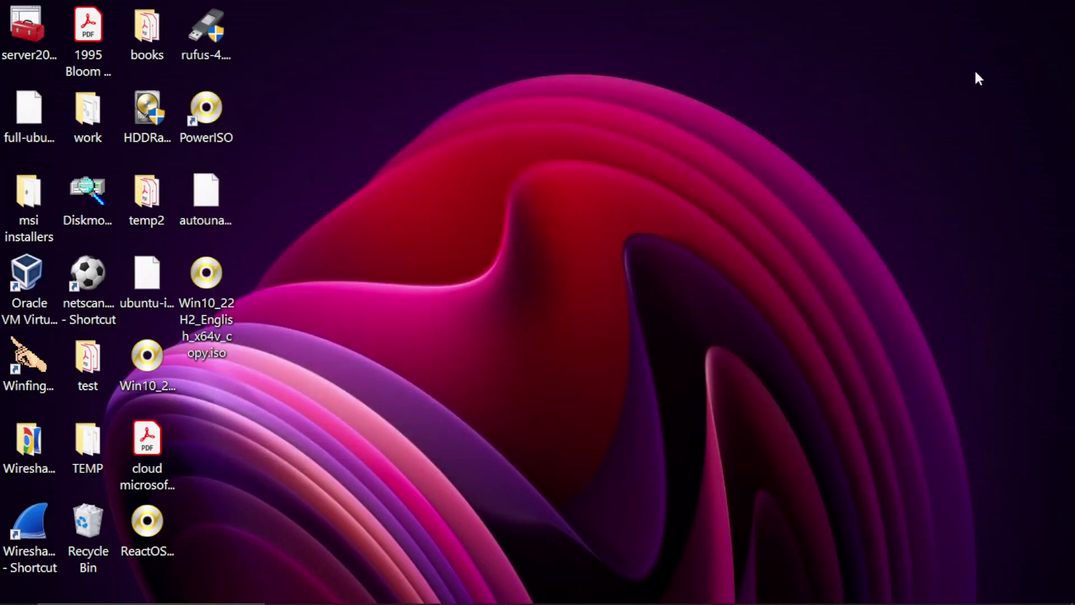
Launch Hyper-V Manager and open PxeBoot Test Machine's Settings to review its hardware list
left_click(233, 270)
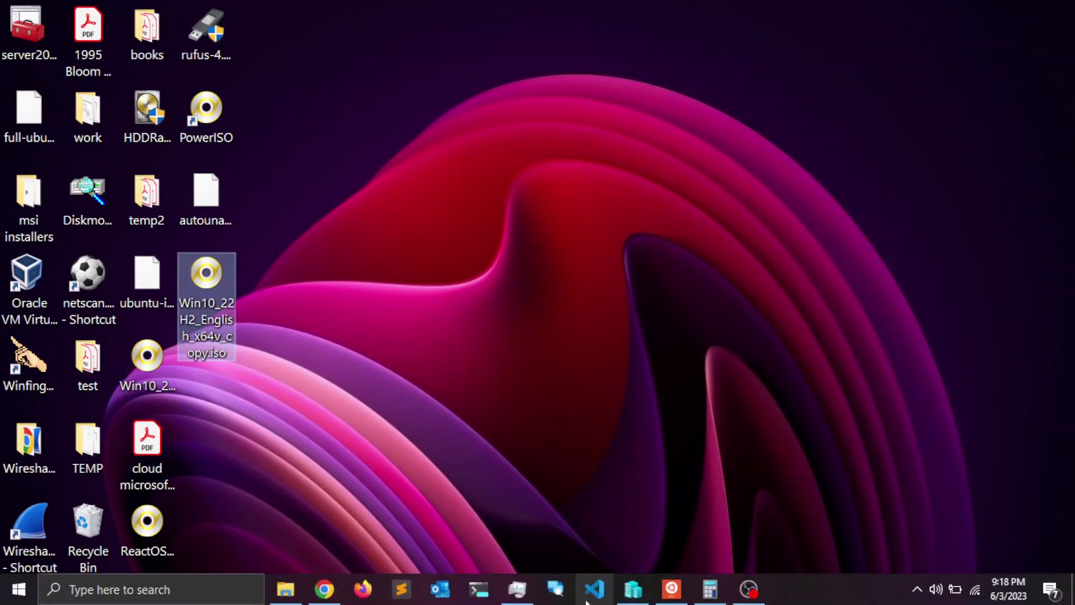
left_click(631, 598)
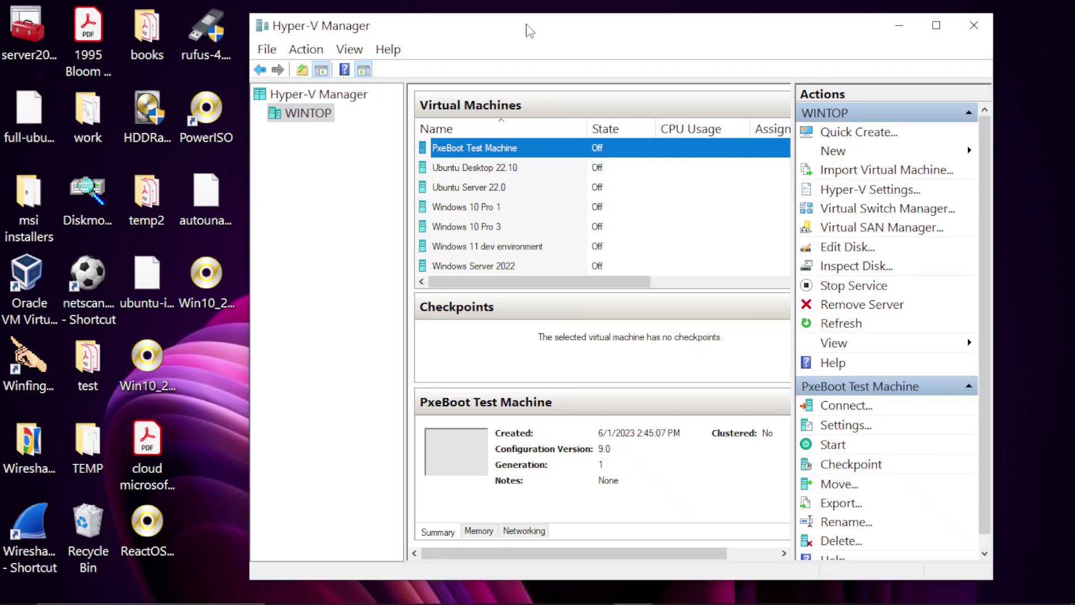
left_click_drag(526, 30, 569, 28)
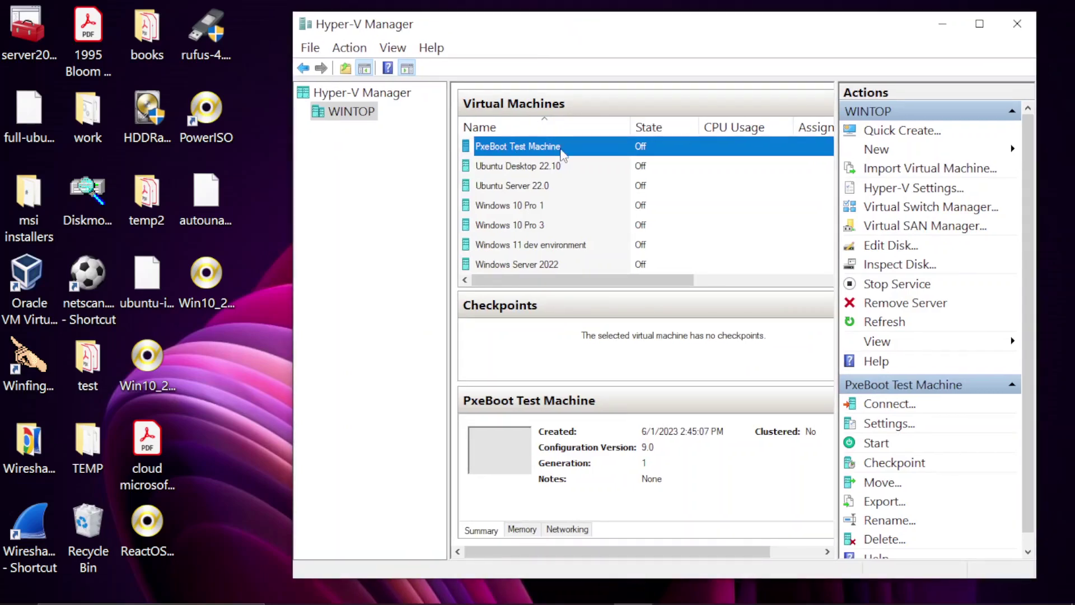
right_click(509, 146)
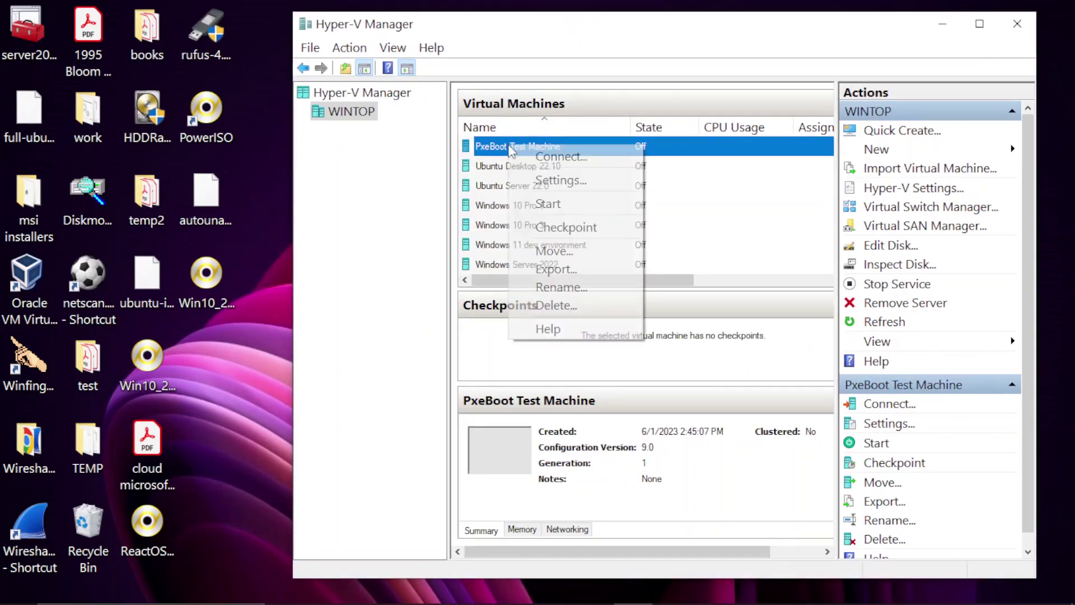
left_click(554, 179)
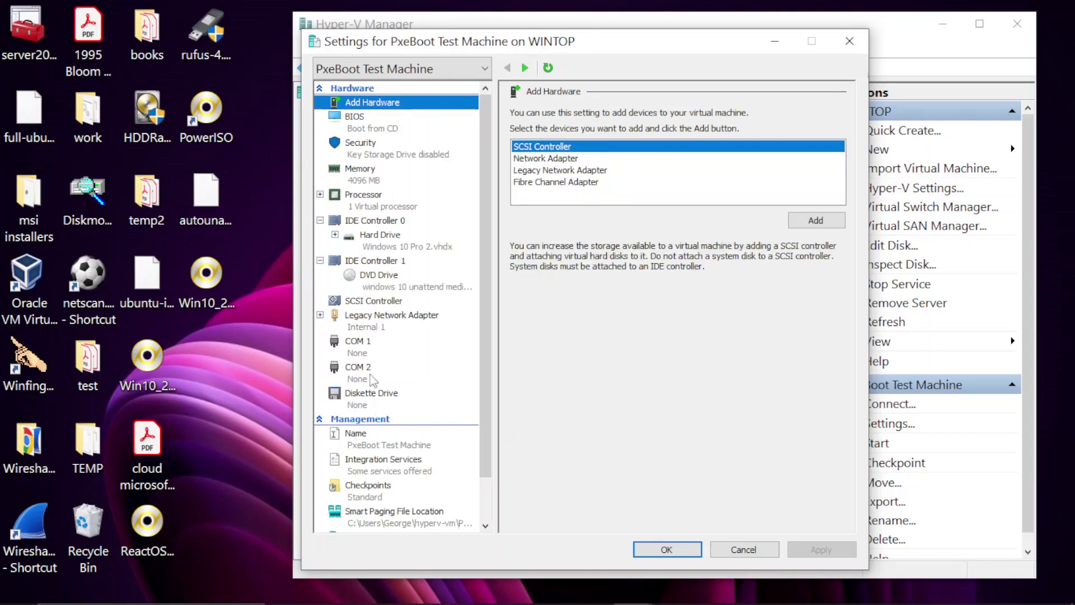
scroll(417, 294, "down", 1)
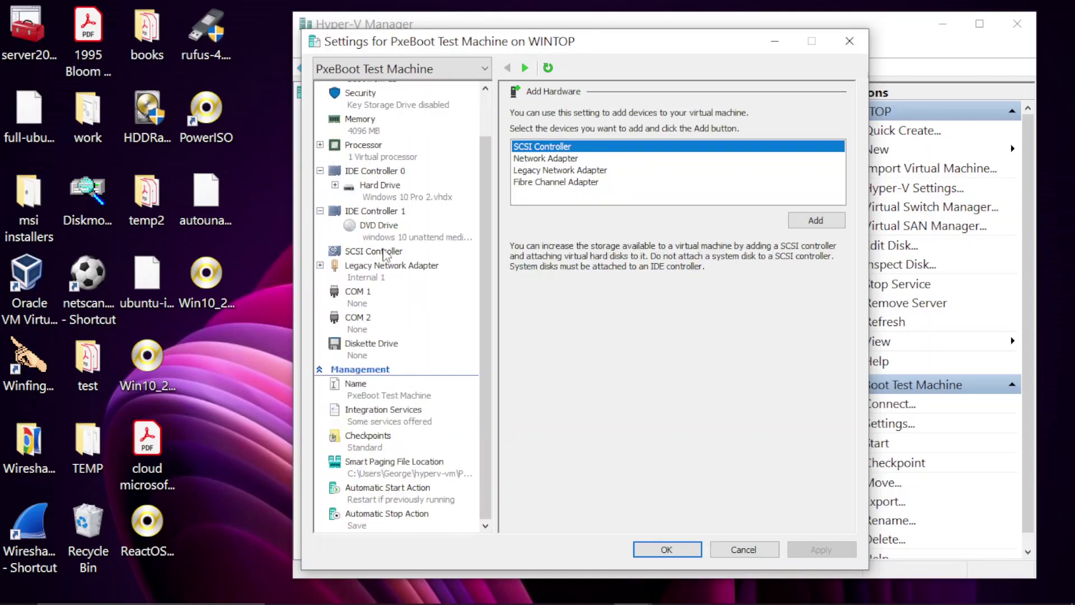
Point the DVD Drive under IDE Controller 1 to Win10_22H2_English_x64v_copy.iso on the Desktop
left_click(384, 229)
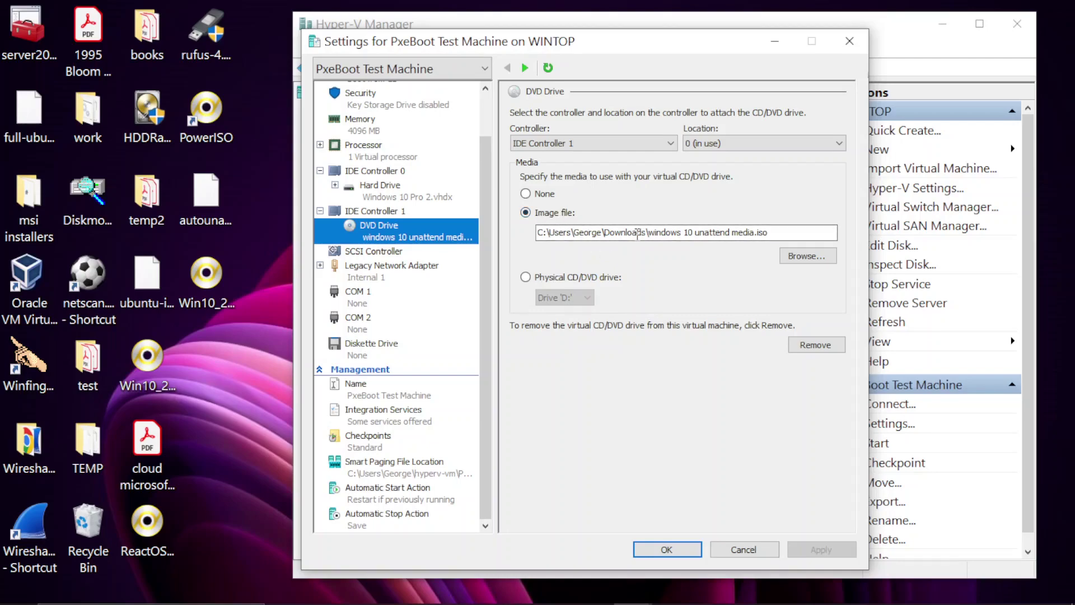
left_click(813, 257)
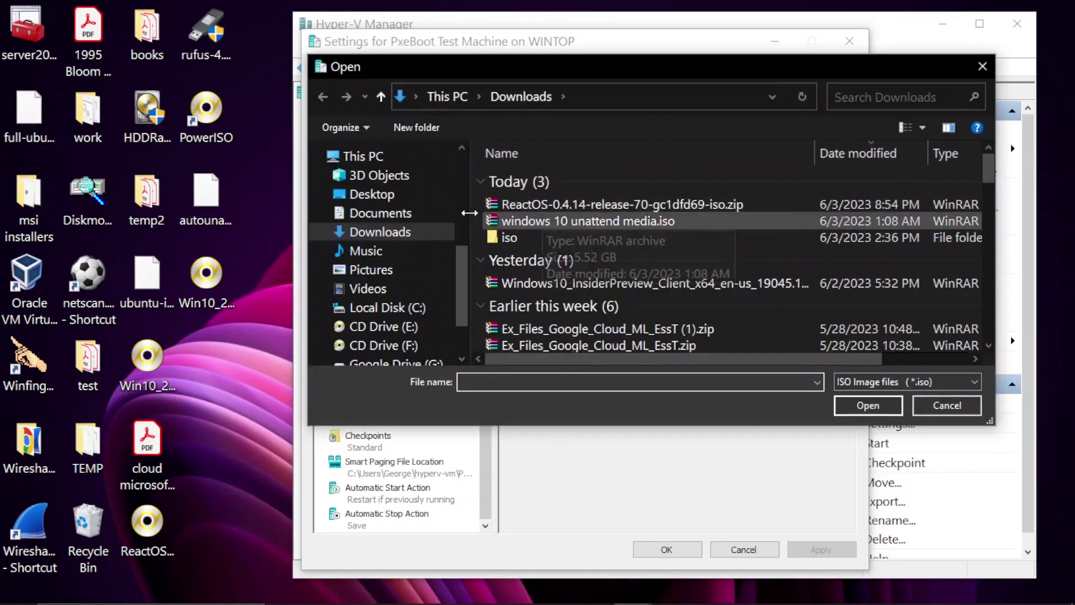
left_click(370, 194)
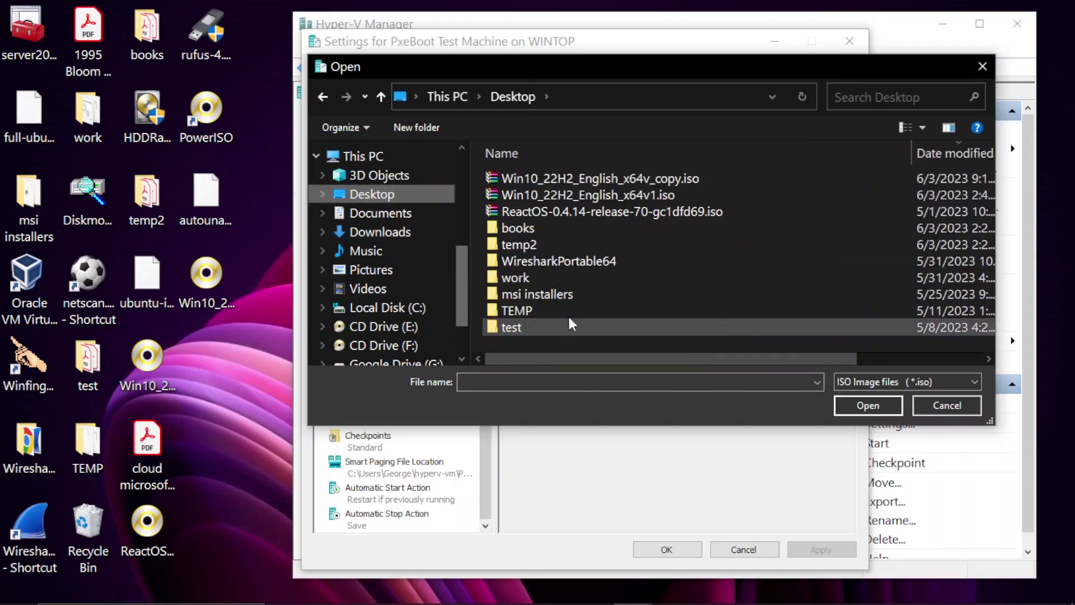
left_click(565, 183)
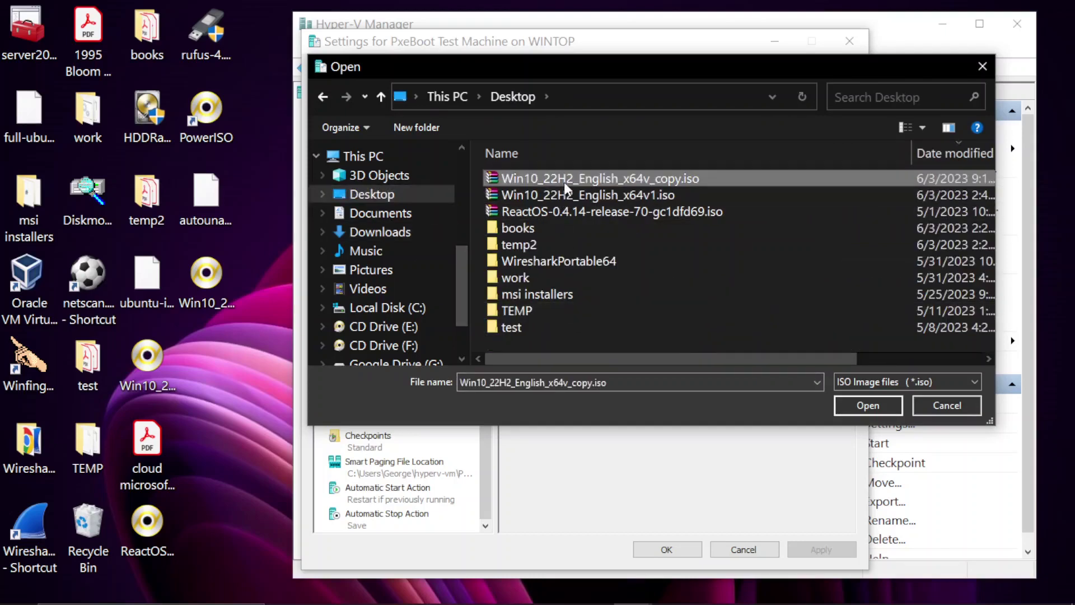
left_click(852, 399)
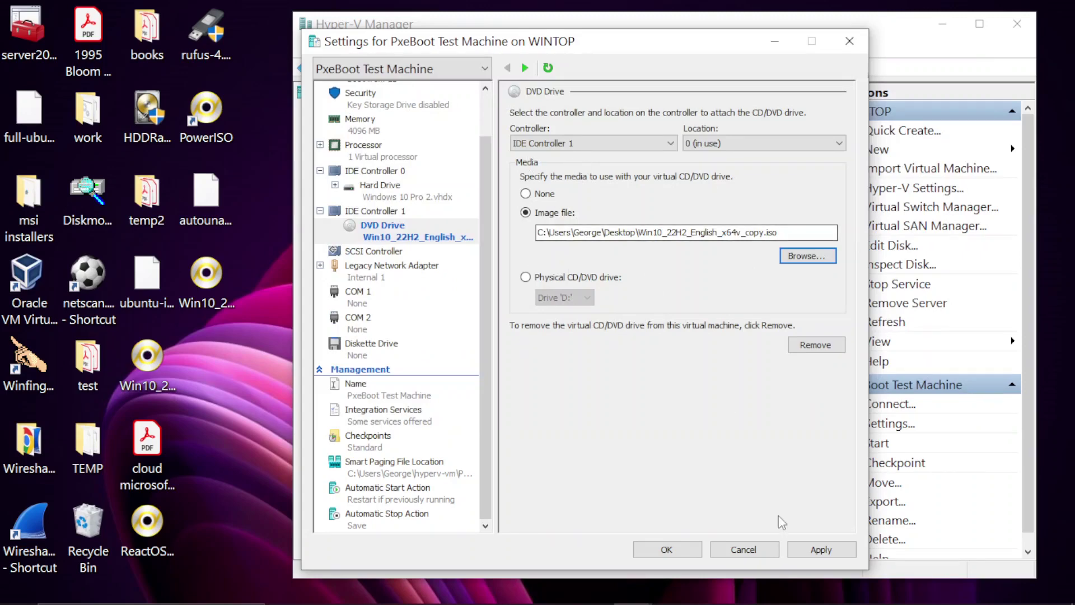
scroll(400, 144, "up", 2)
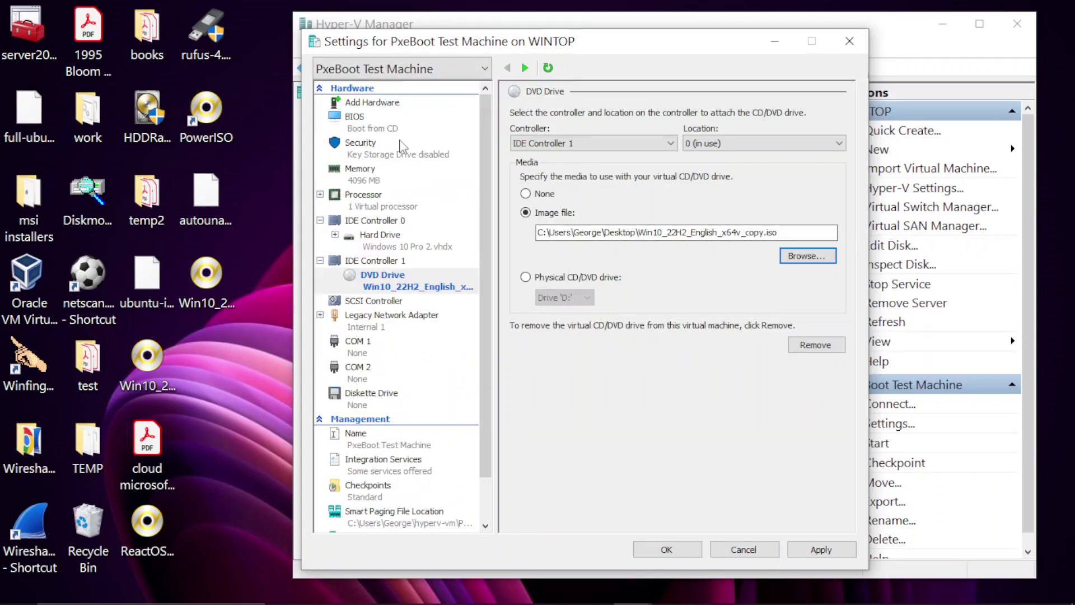
Confirm CD is first in the BIOS startup order, then apply and close the VM settings
left_click(365, 124)
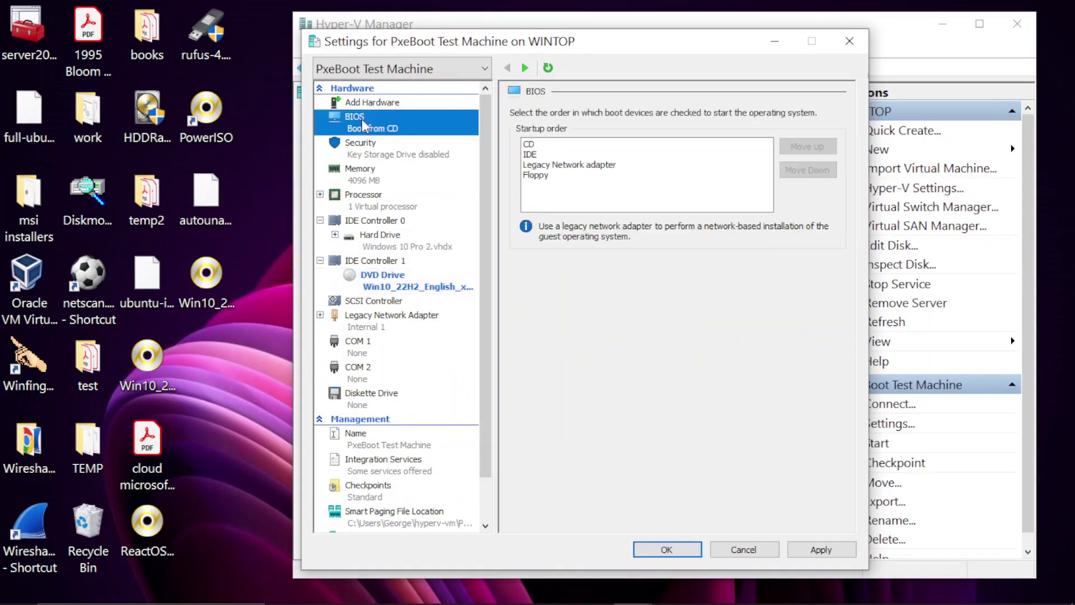
left_click(529, 145)
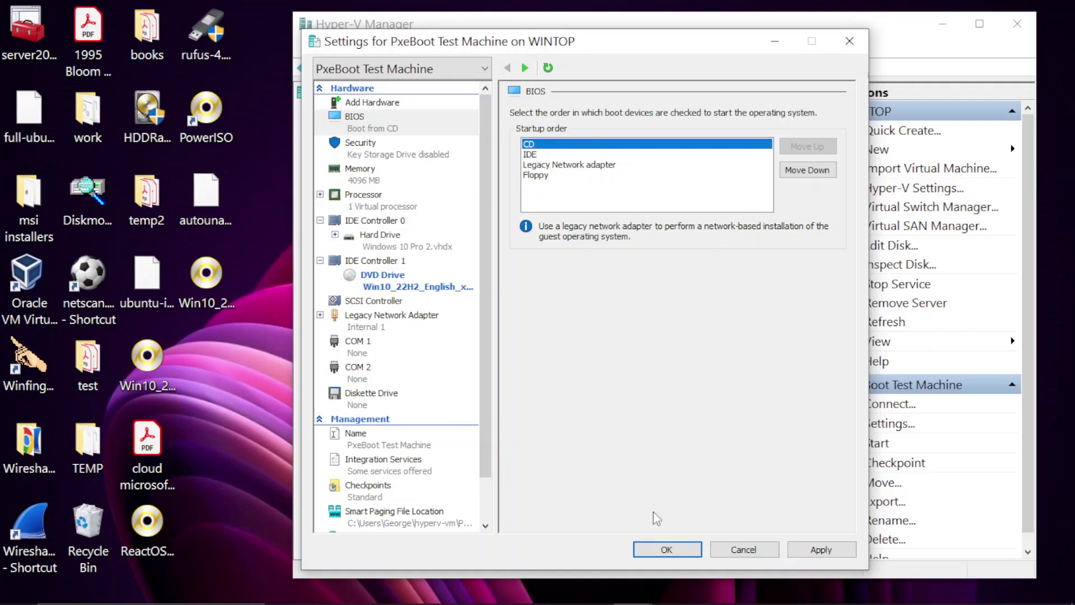
left_click(814, 551)
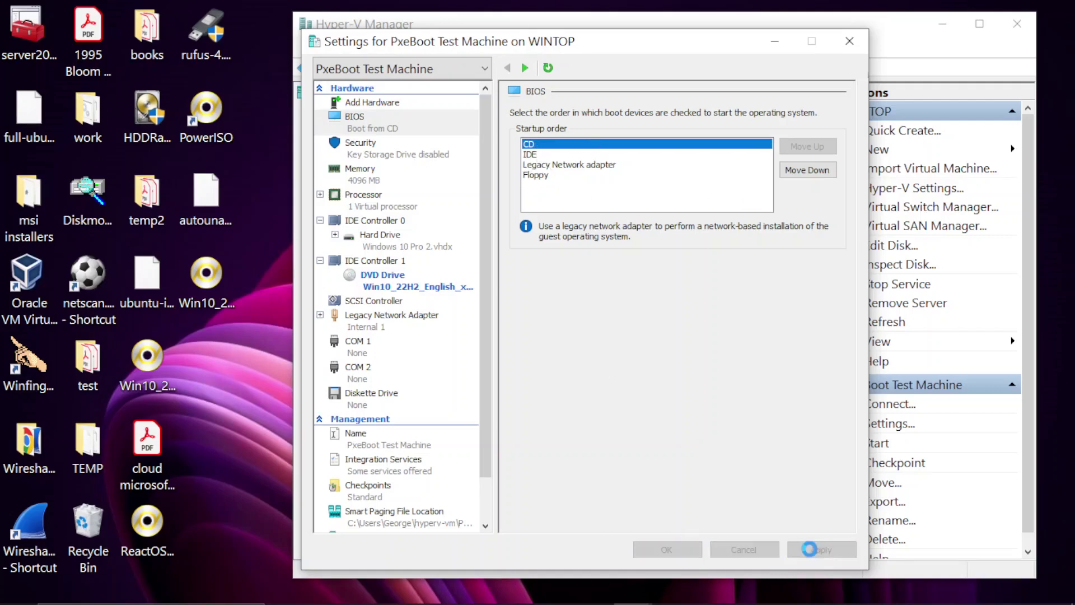
left_click(665, 546)
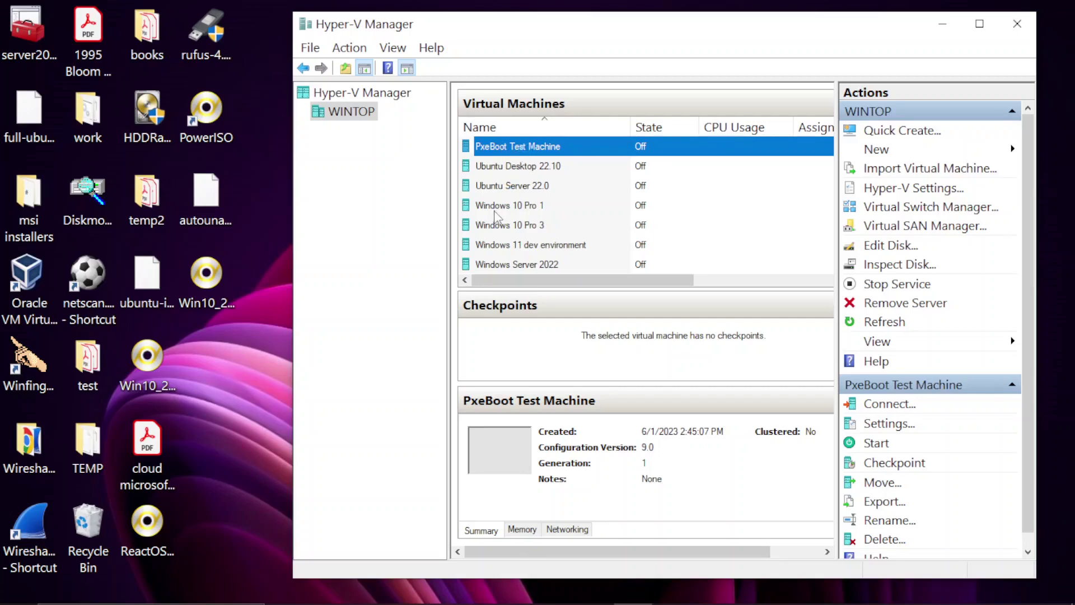
Start PxeBoot Test Machine to begin the unattended Windows 10 installation
left_click(317, 288)
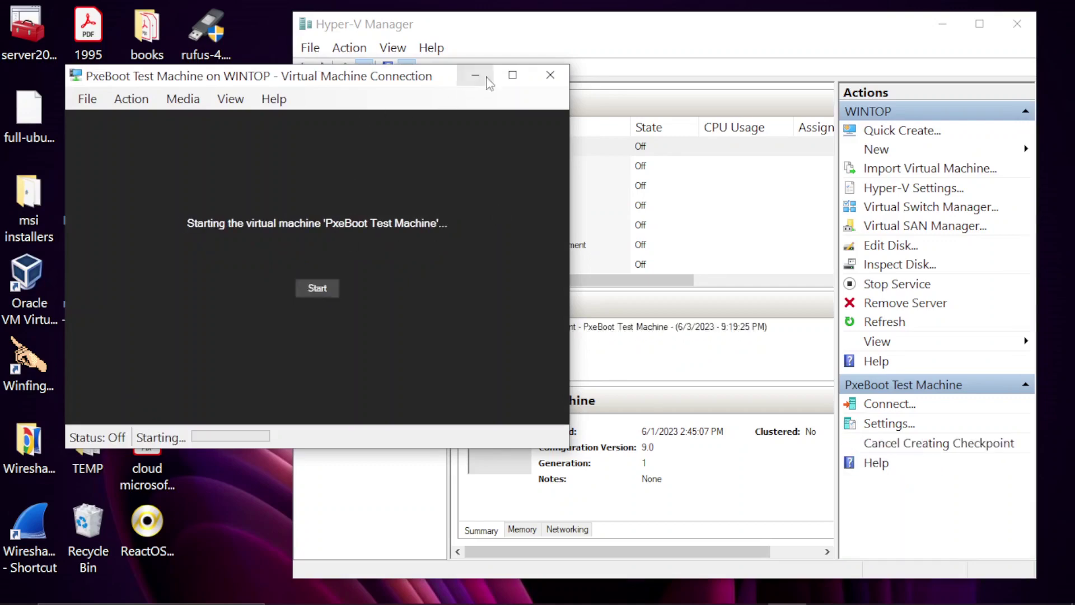